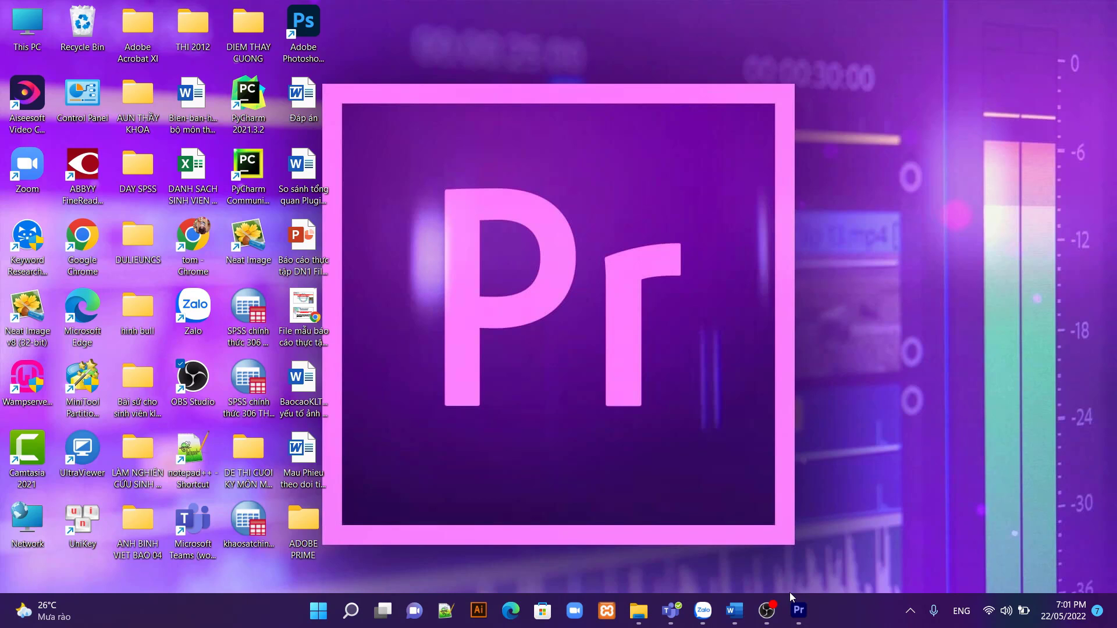
# Switch to Premiere Pro and create a new project named "BÀI THỰC HÀNH TIME SỐ 1", keeping the default location and settings.
pyautogui.click(796, 611)
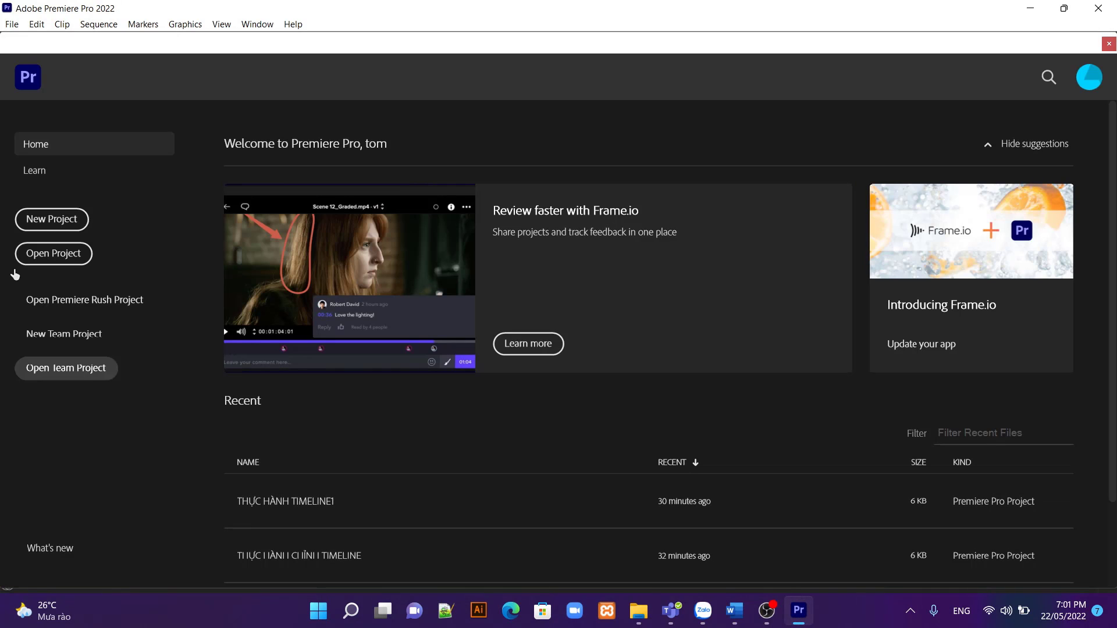
pyautogui.click(51, 220)
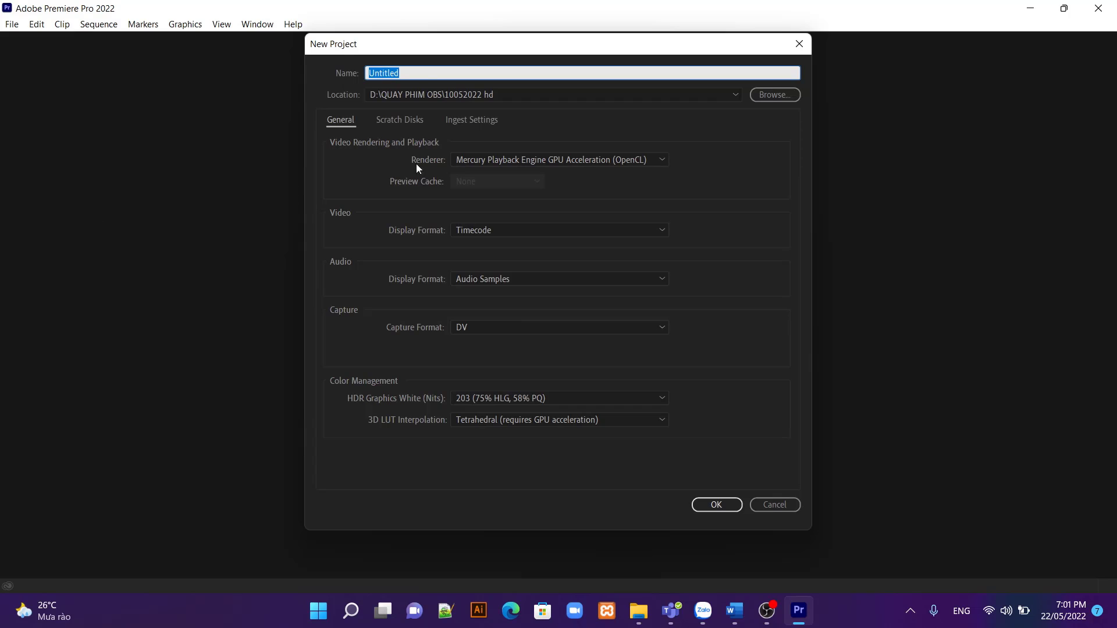
pyautogui.click(411, 72)
pyautogui.click(355, 72)
pyautogui.write('BA')
pyautogui.write('fI THU')
pyautogui.write('wcj HANHf T')
pyautogui.write('IME')
pyautogui.write(' SOOS')
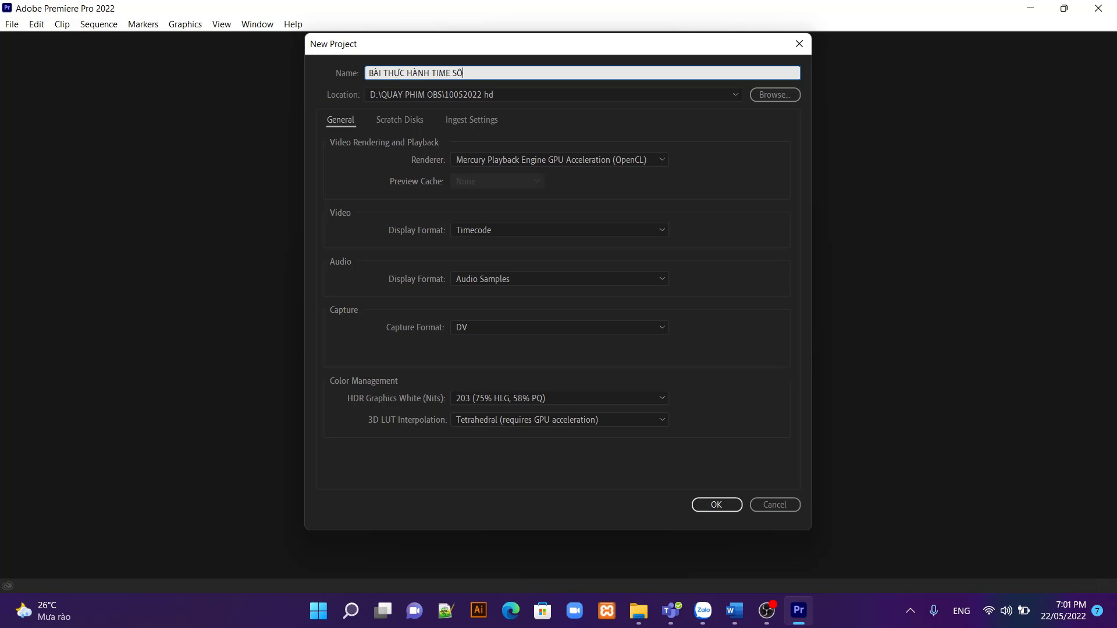
pyautogui.write(' 1')
pyautogui.click(716, 512)
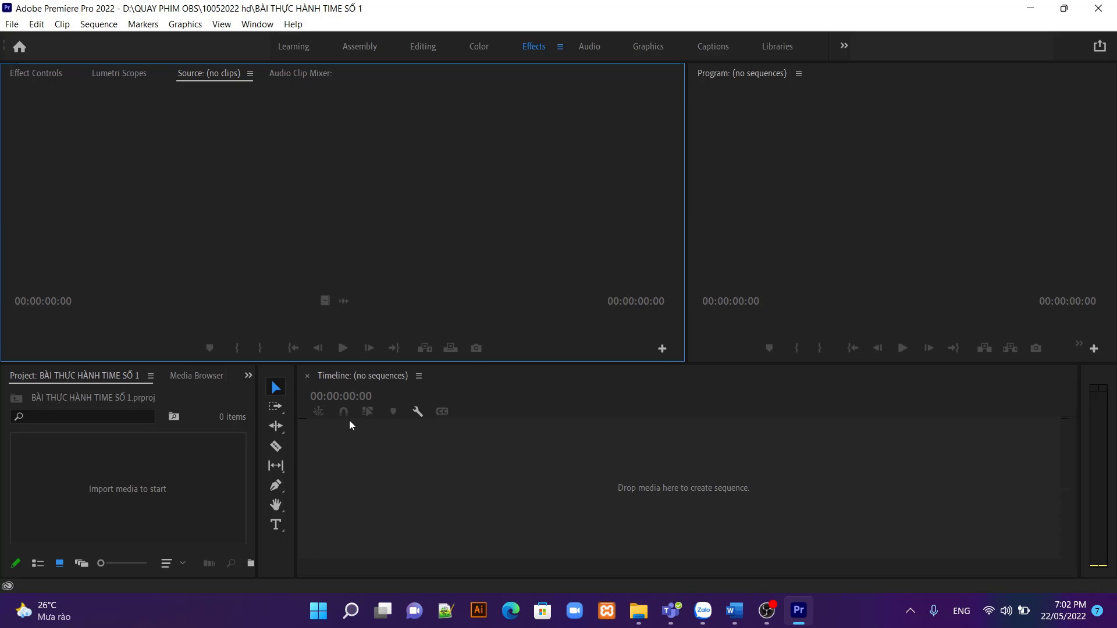
# Import the "NHỮNG THƯỚC PHIM CỰC ĐẸP ĐƯỢC QUAY BẰNG FLYCAM" video from the ADOBE PRIME folder on the Desktop.
pyautogui.rightClick(90, 487)
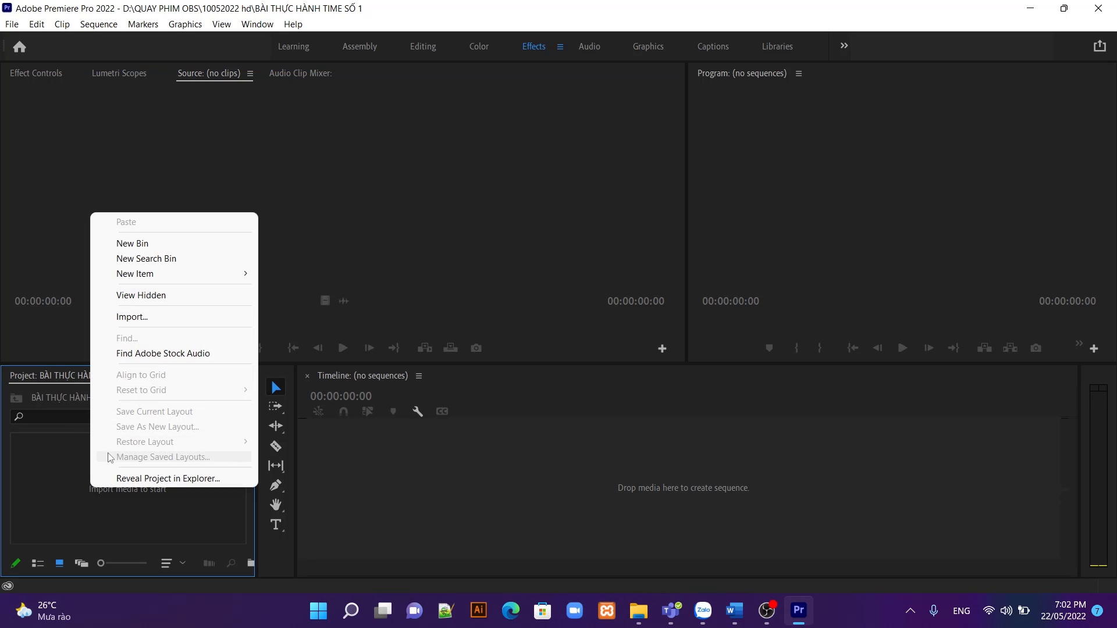
pyautogui.click(135, 320)
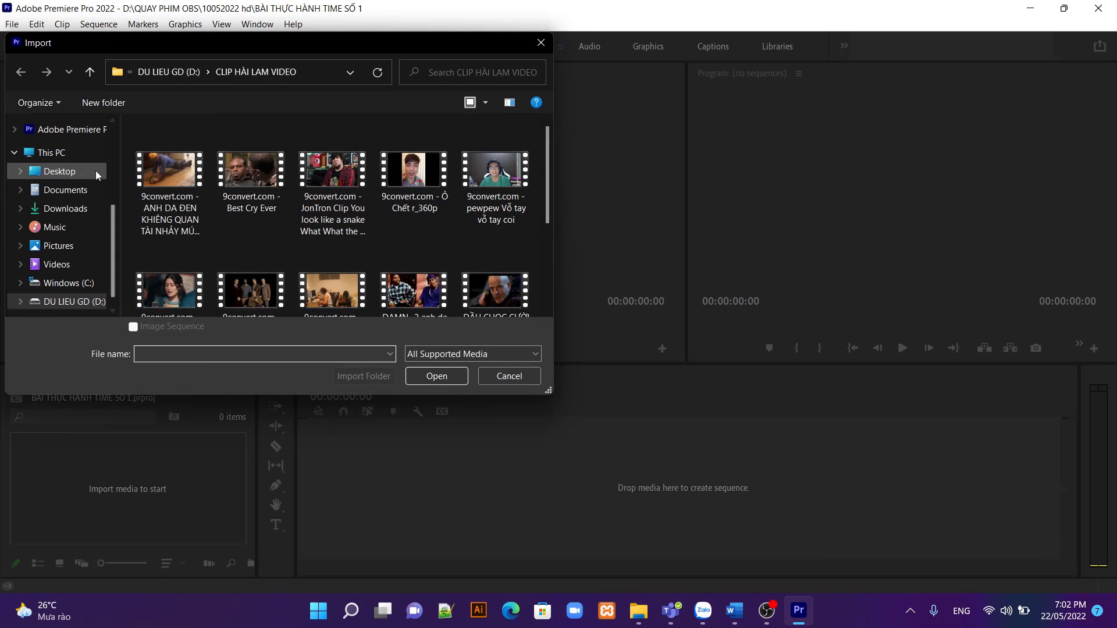
pyautogui.click(78, 171)
pyautogui.scroll(-1, 258, 263)
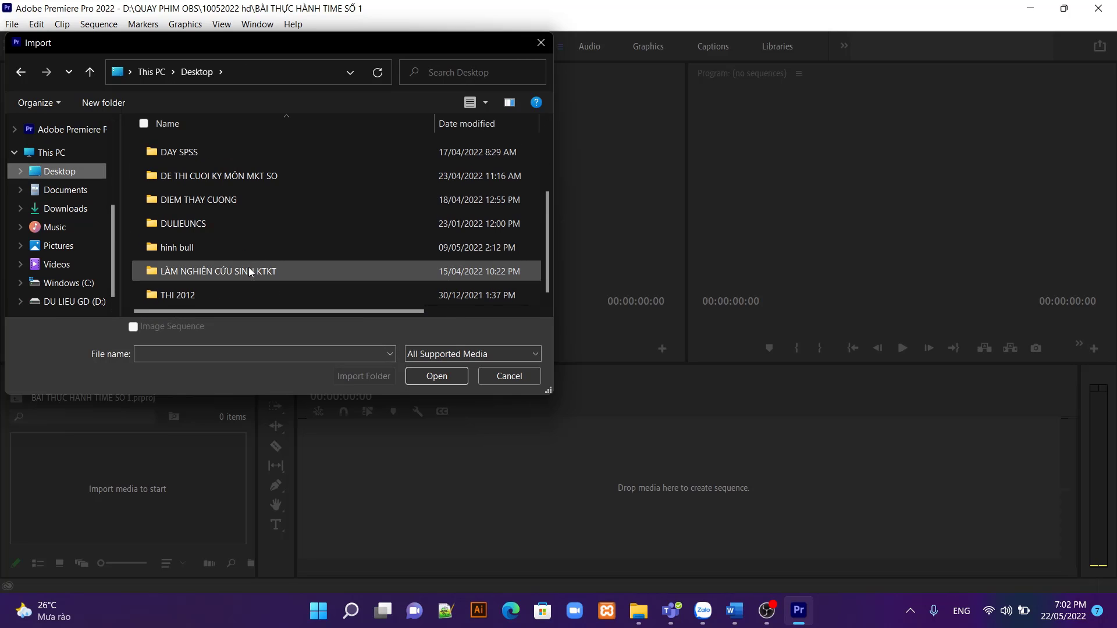
pyautogui.scroll(2, 243, 284)
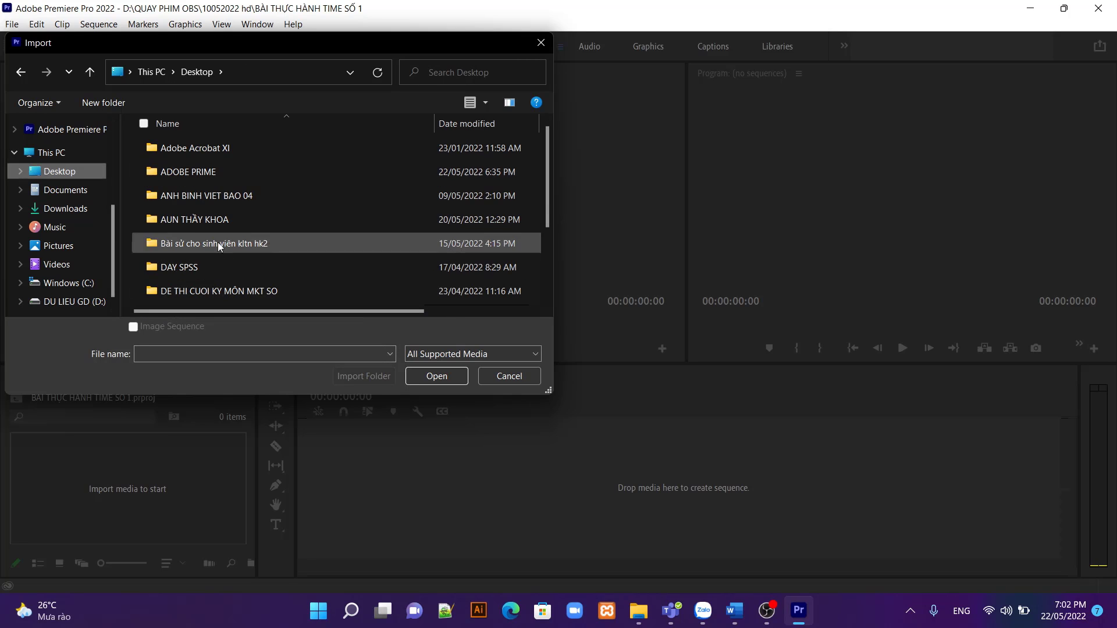
pyautogui.doubleClick(192, 174)
pyautogui.click(350, 231)
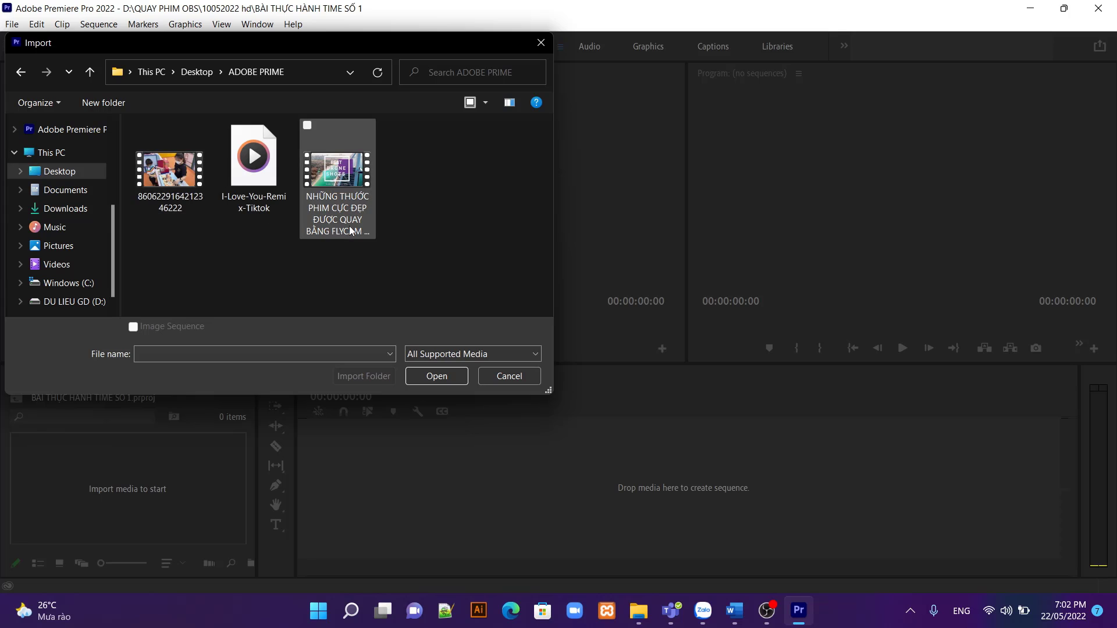
pyautogui.doubleClick(350, 231)
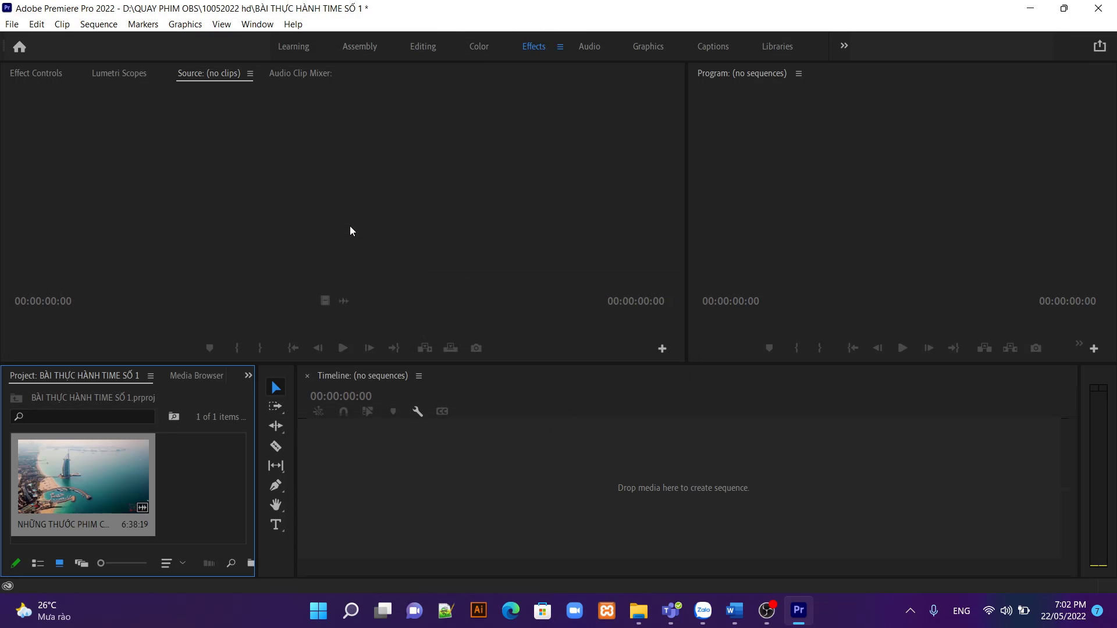
# Create a sequence by placing the imported flycam clip on the empty timeline, and move the playhead to 00:02:37:29.
pyautogui.click(107, 493)
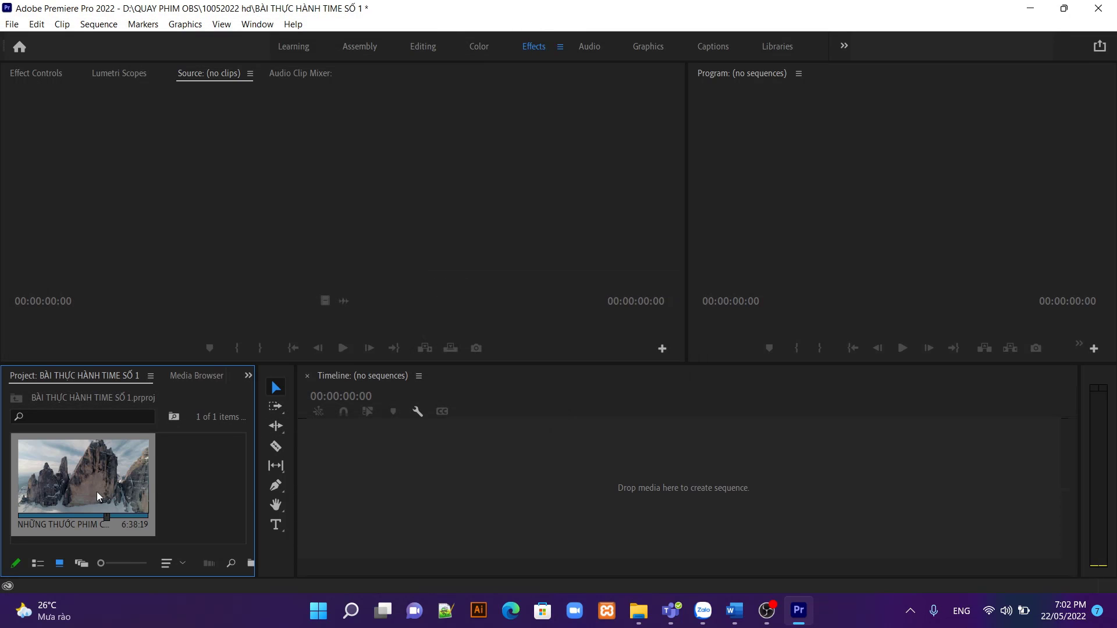
pyautogui.moveTo(96, 491); pyautogui.dragTo(387, 492)
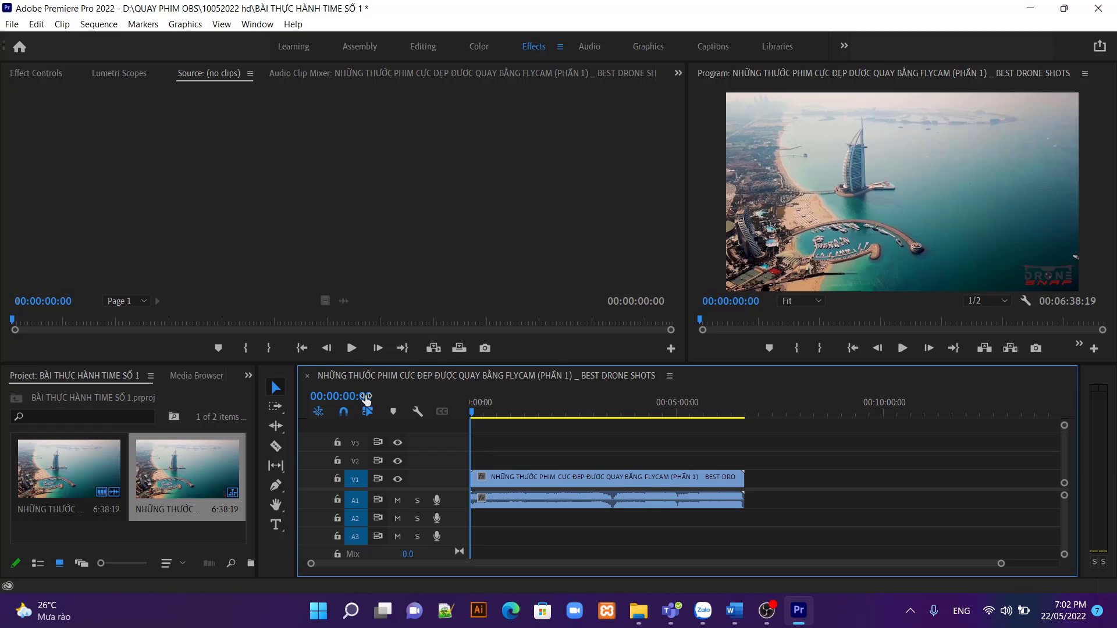
pyautogui.moveTo(365, 398)
pyautogui.mouseDown()
pyautogui.moveTo(384, 398)
pyautogui.moveTo(352, 405)
pyautogui.mouseUp()
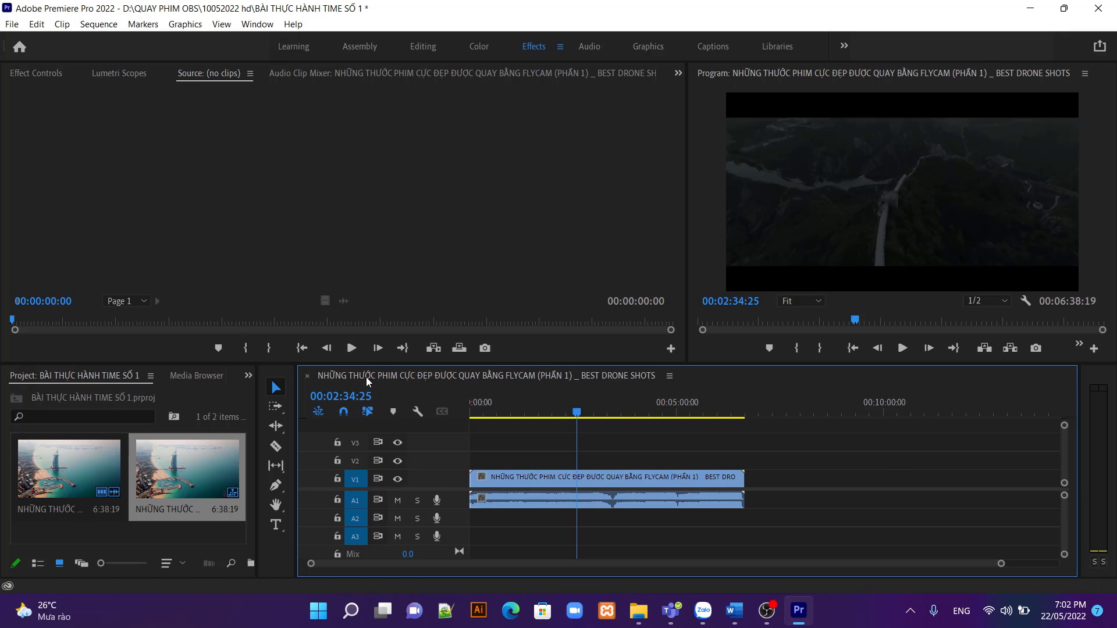
pyautogui.moveTo(575, 415); pyautogui.dragTo(577, 416)
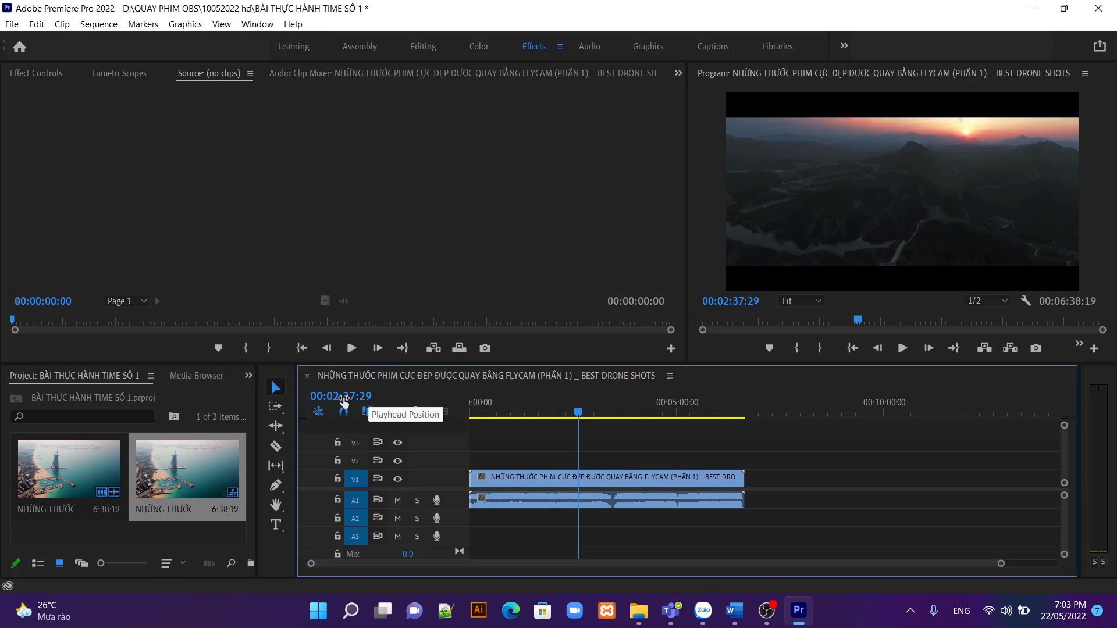
# Try to jump the timeline playhead to an exact position by entering the timecode 230225.
pyautogui.click(342, 396)
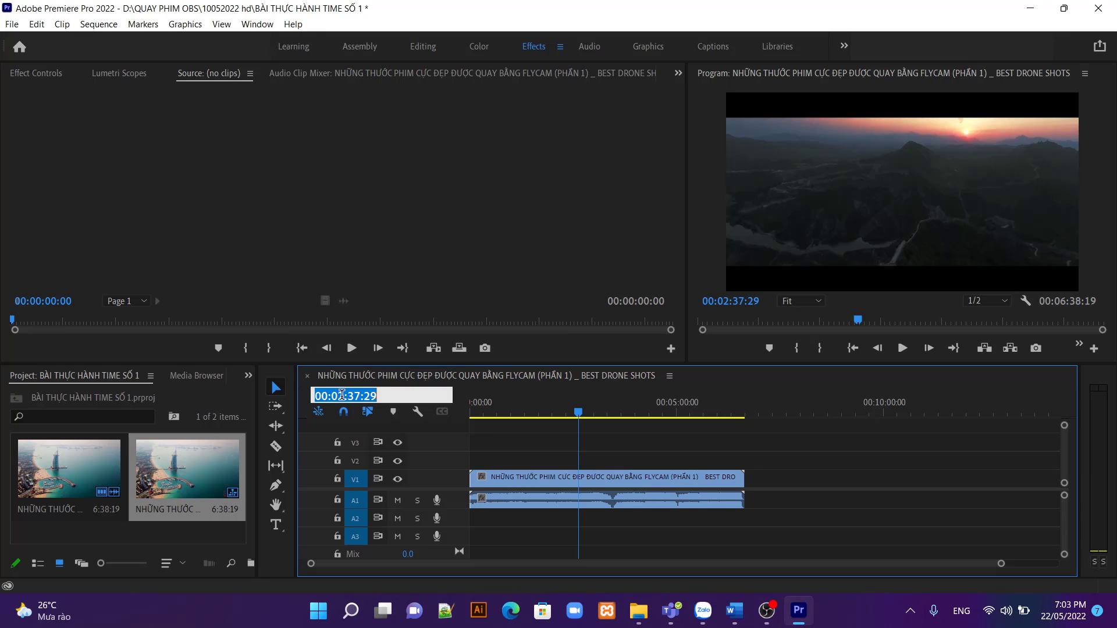
pyautogui.moveTo(394, 394); pyautogui.dragTo(310, 394)
pyautogui.write('2')
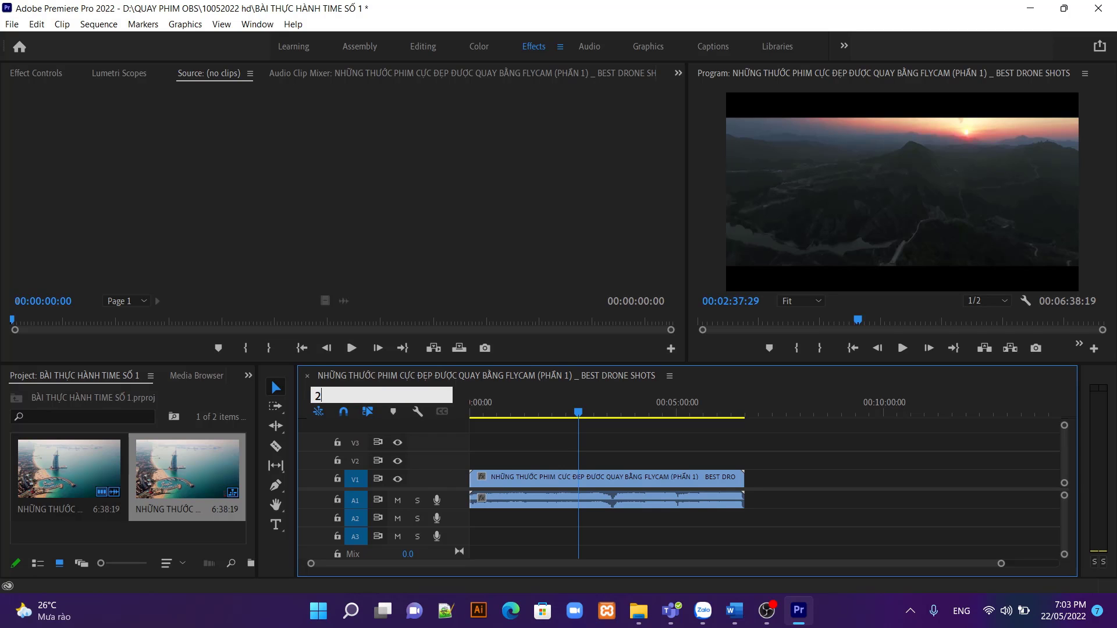
pyautogui.write('30256')
pyautogui.press('BackSpace')
pyautogui.press('BackSpace')
pyautogui.write('25')
pyautogui.press('Return')
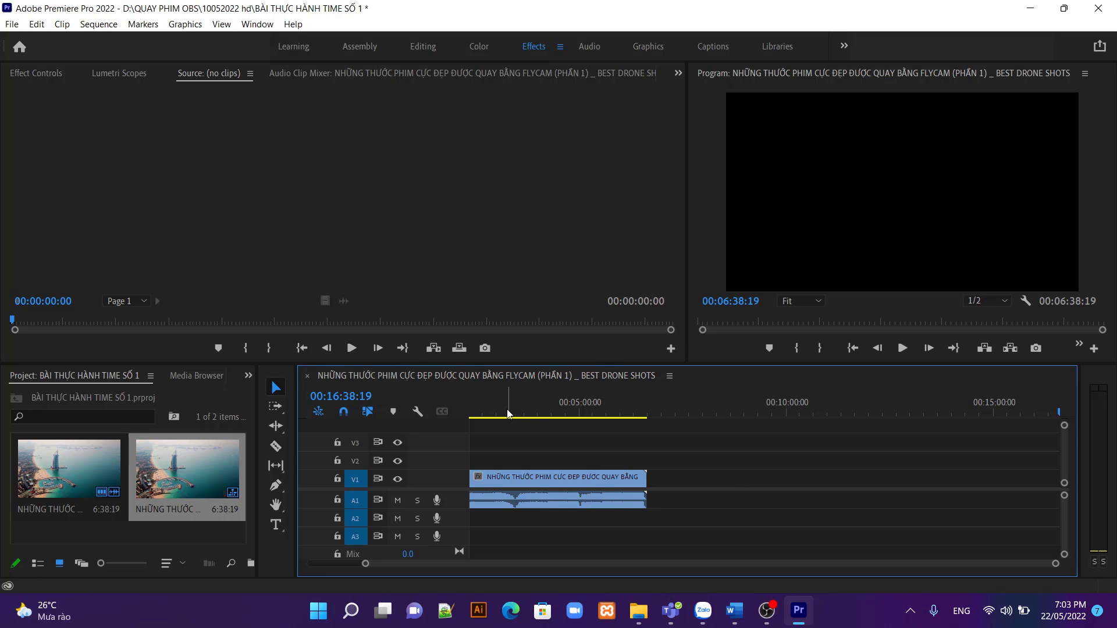
# Set the timeline playhead position to 00:03:25:17 by entering the timecode 32517.
pyautogui.click(358, 396)
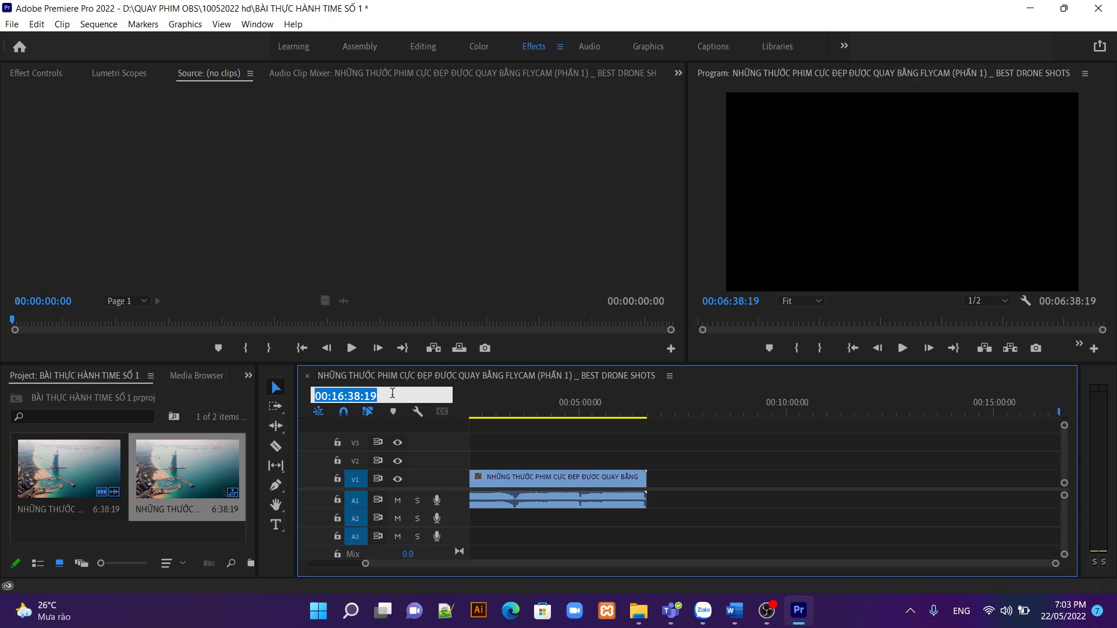
pyautogui.moveTo(393, 393); pyautogui.dragTo(295, 396)
pyautogui.write('3')
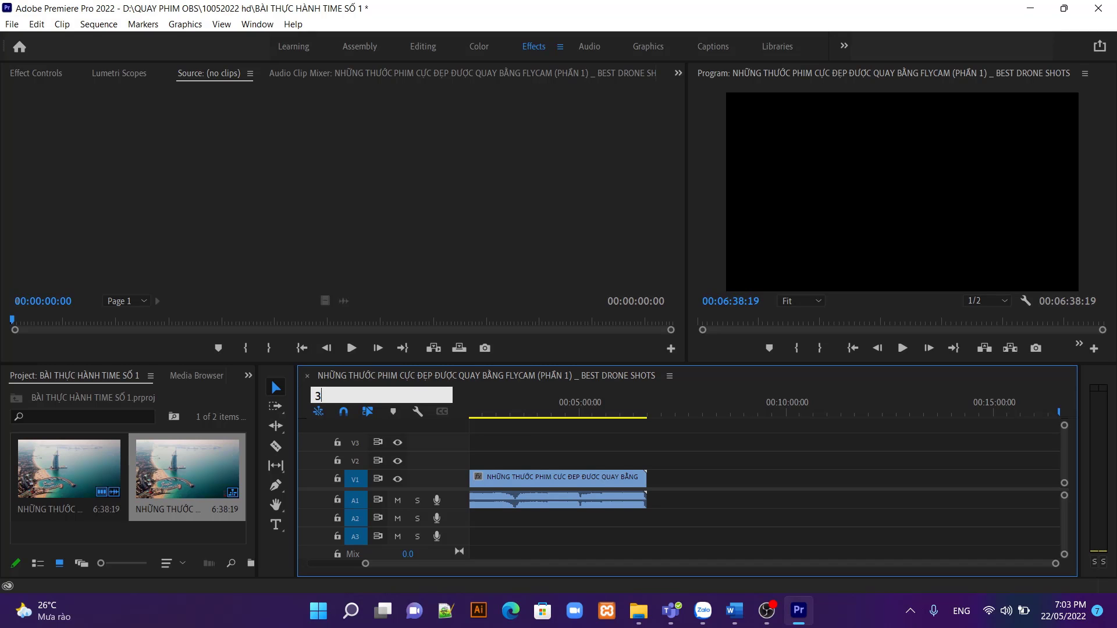
pyautogui.write('2517')
pyautogui.press('Return')
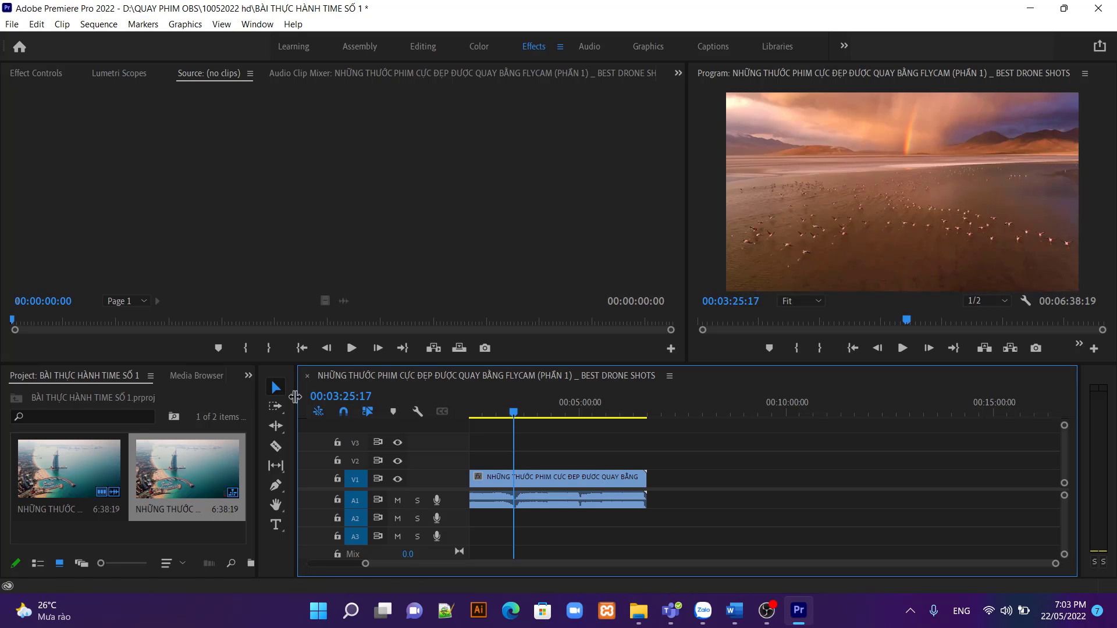
# Scrub the playhead forward to about 00:04:35:03 and back to about 00:01:22:04 to preview the flycam footage.
pyautogui.click(514, 415)
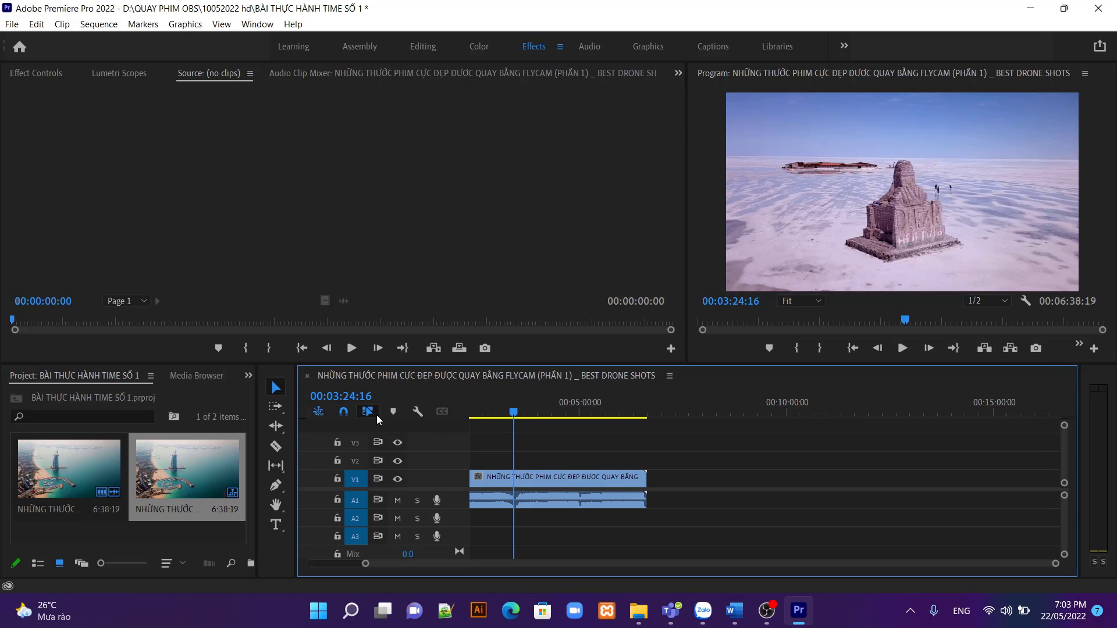
pyautogui.click(516, 415)
pyautogui.moveTo(521, 416); pyautogui.dragTo(562, 442)
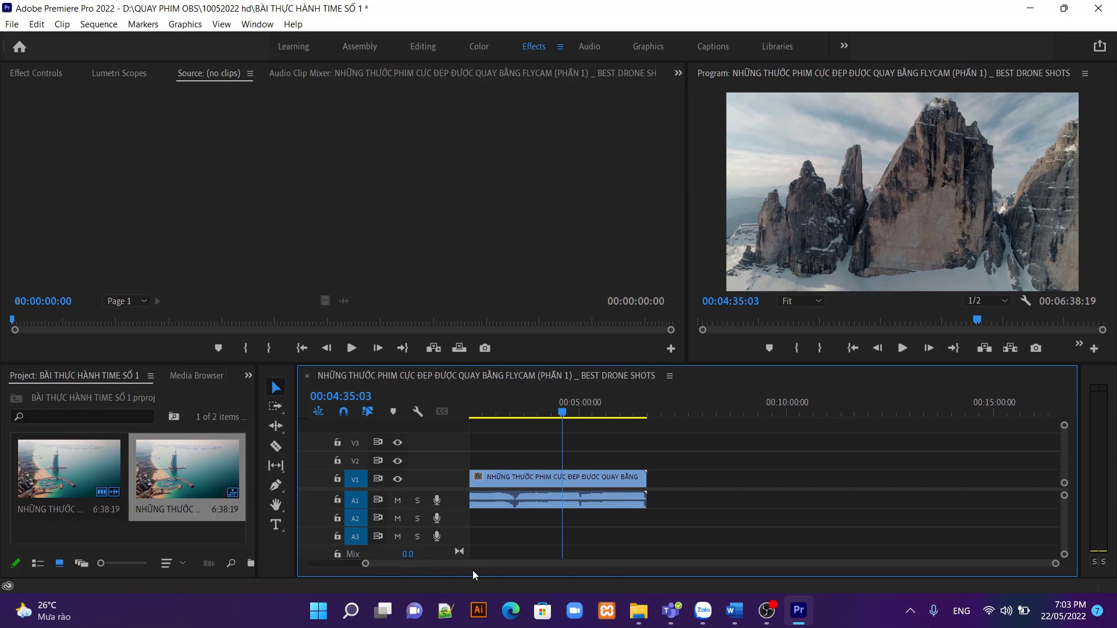
pyautogui.moveTo(473, 565); pyautogui.dragTo(404, 580)
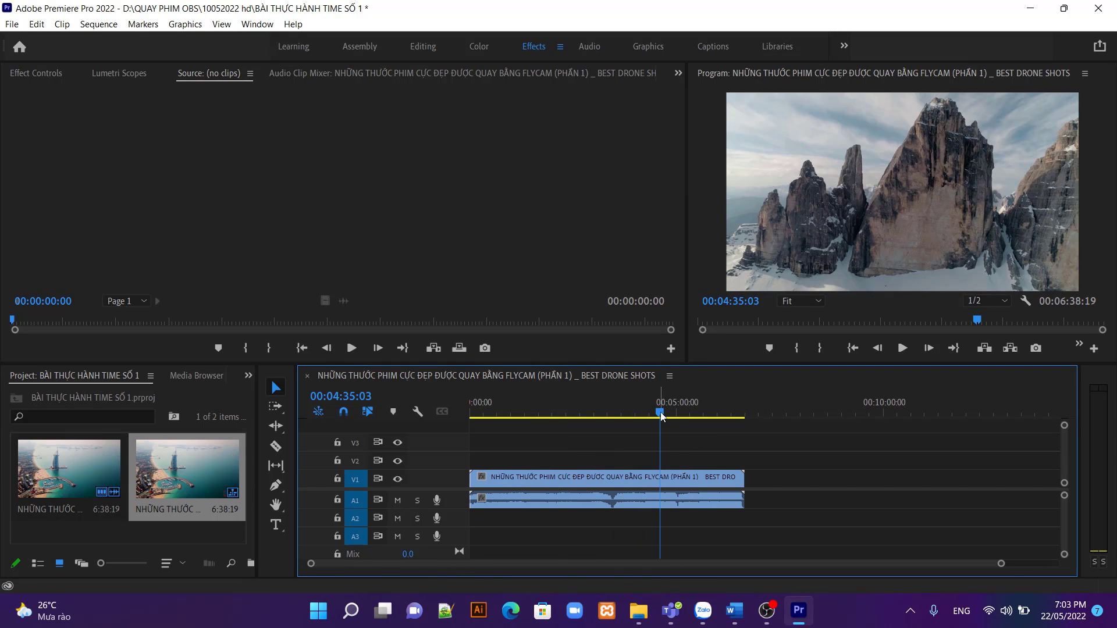
pyautogui.moveTo(660, 413); pyautogui.dragTo(526, 437)
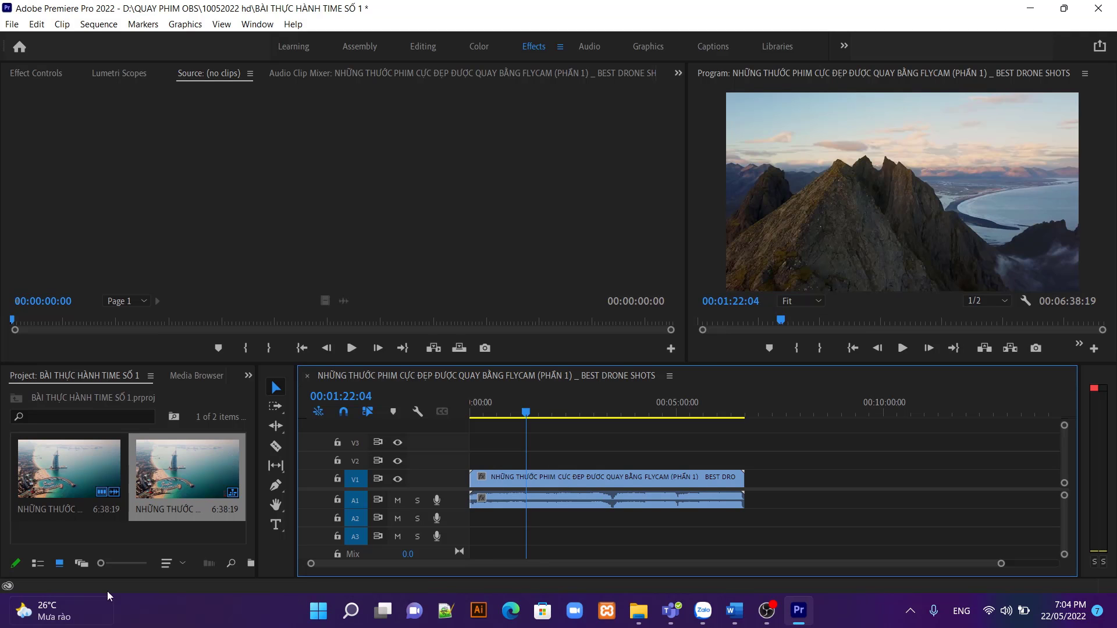
pyautogui.click(99, 538)
pyautogui.rightClick(99, 538)
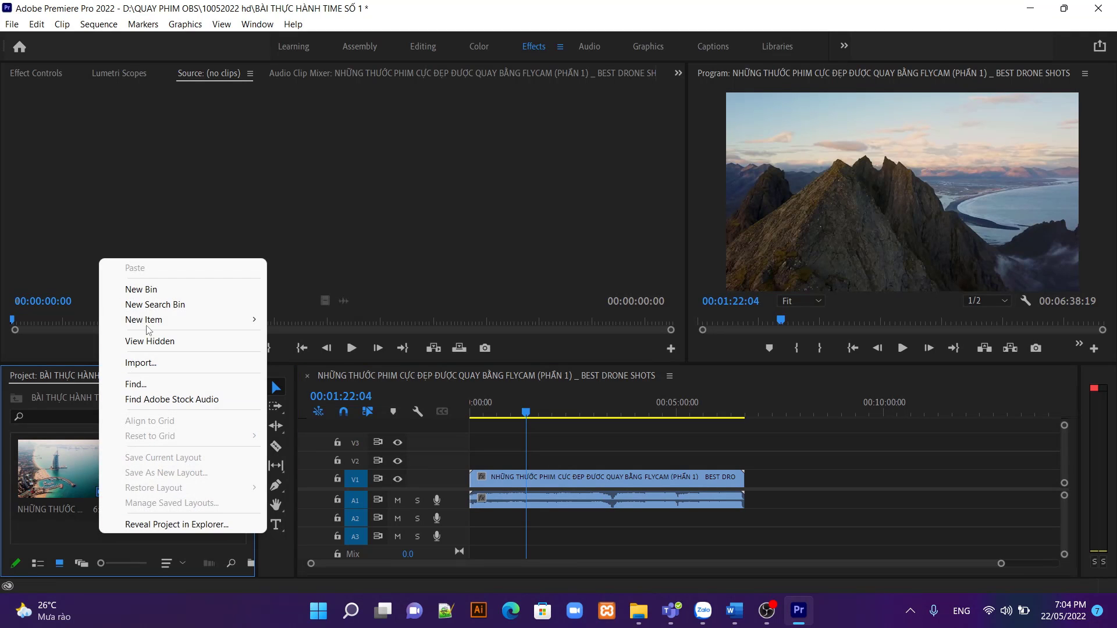
pyautogui.click(142, 363)
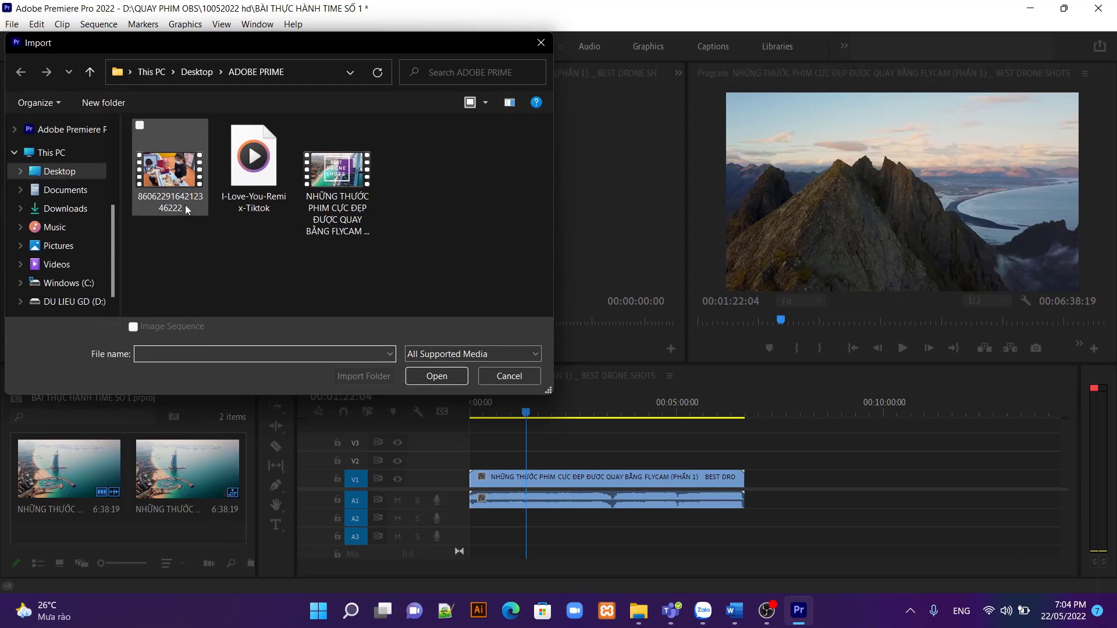
pyautogui.click(178, 187)
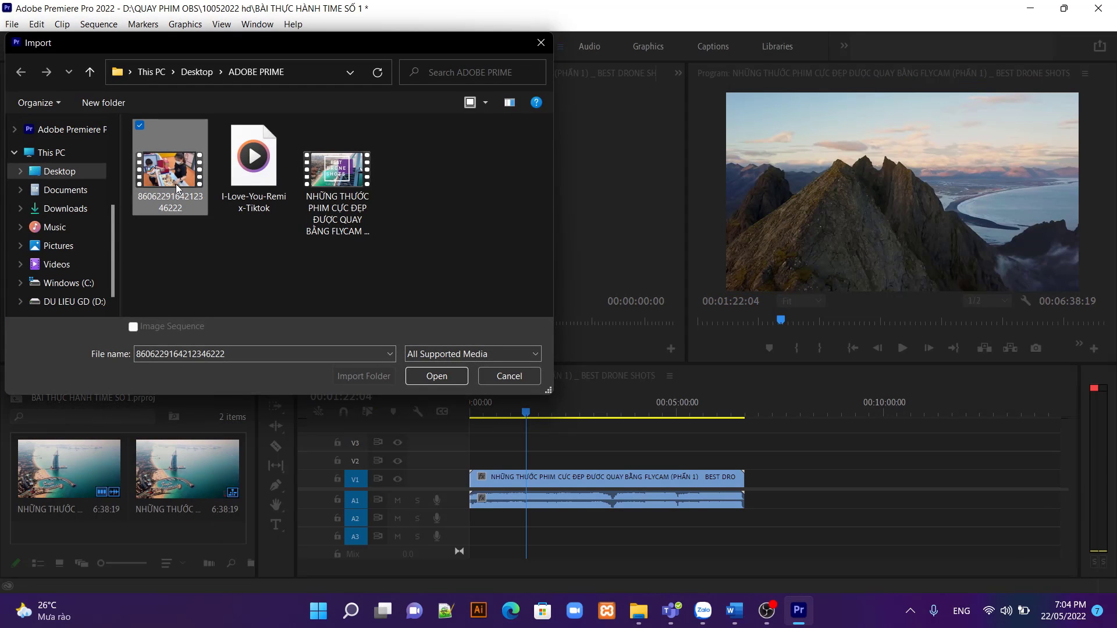
pyautogui.doubleClick(178, 188)
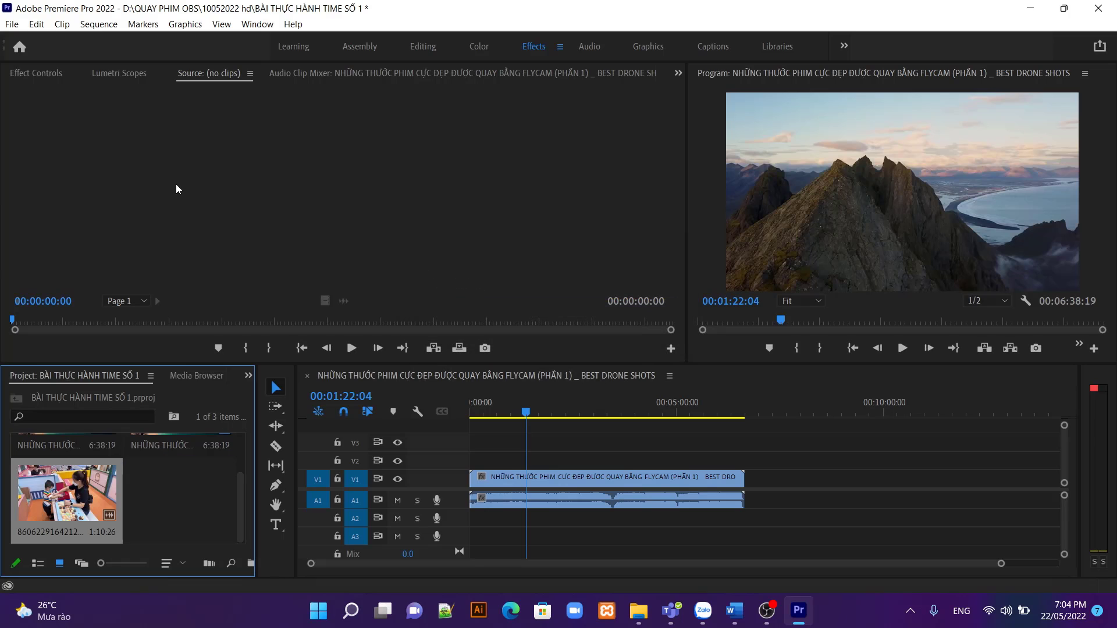
pyautogui.moveTo(88, 491); pyautogui.dragTo(772, 494)
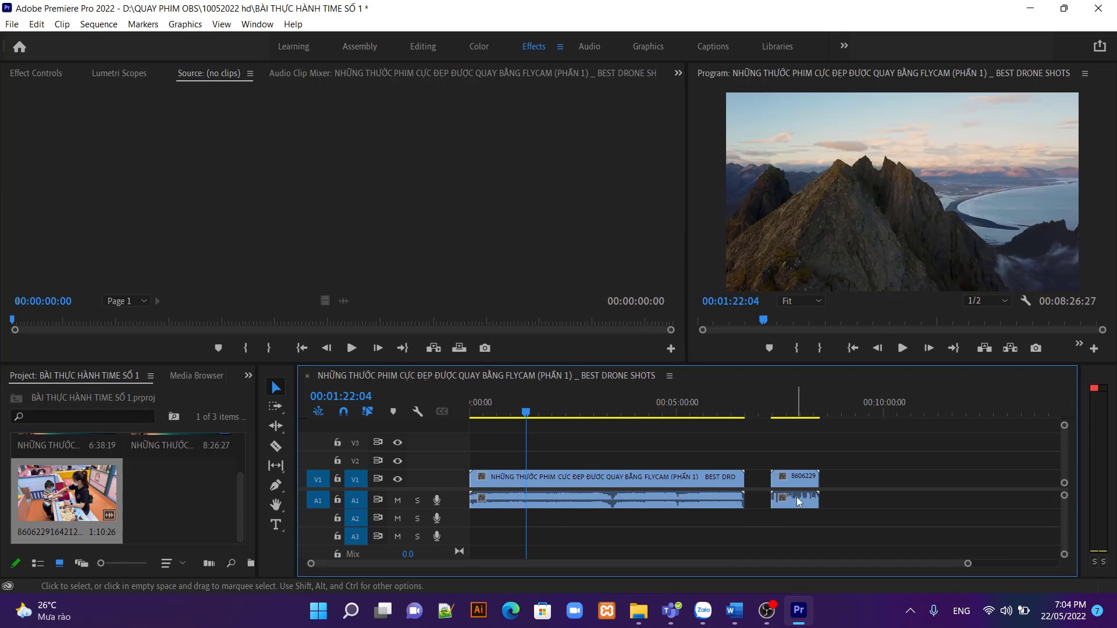
# Toggle timeline snapping, move the short clip over the end of the flycam clip, and move it away to leave a gap.
pyautogui.click(344, 414)
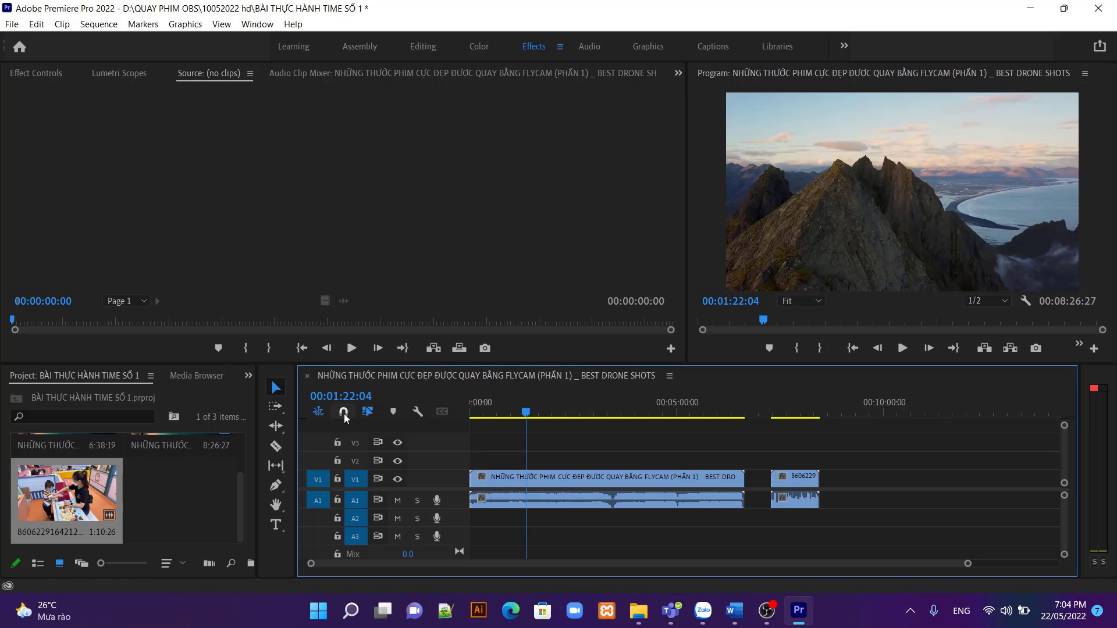
pyautogui.click(807, 505)
pyautogui.moveTo(807, 505); pyautogui.dragTo(728, 501)
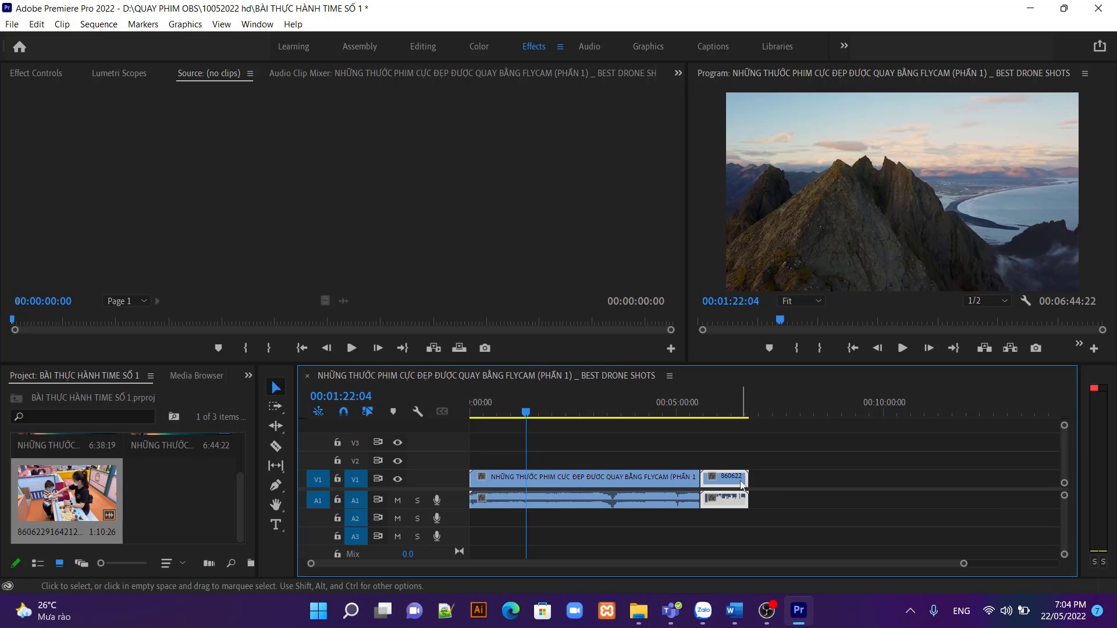
pyautogui.moveTo(734, 481); pyautogui.dragTo(797, 515)
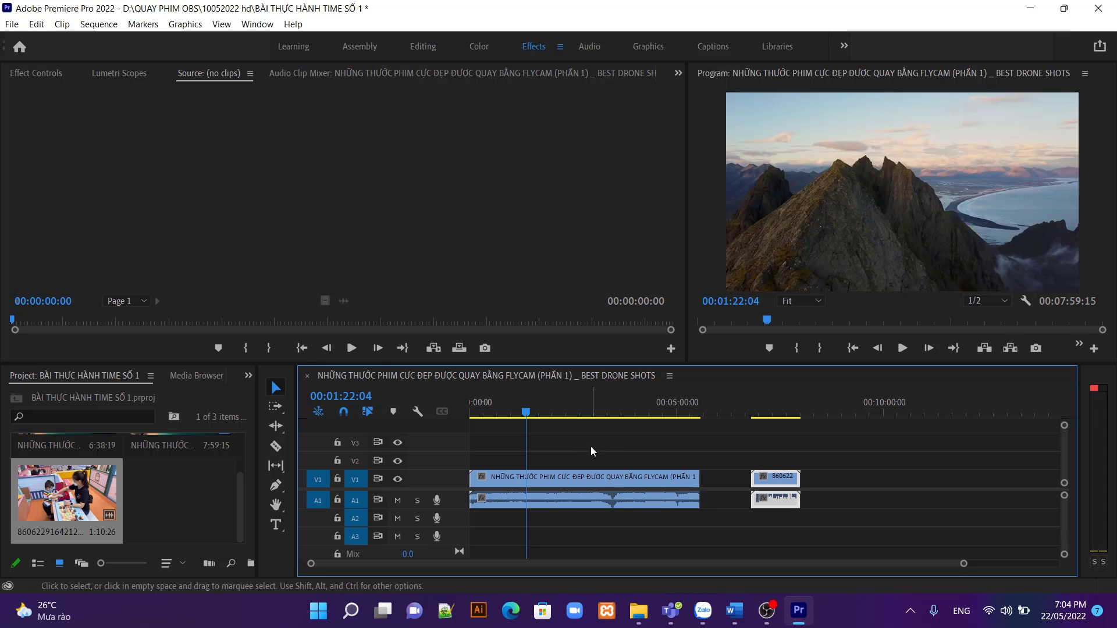
# Select the flycam clip on the timeline and position the playhead at about 00:02:09:16.
pyautogui.click(588, 480)
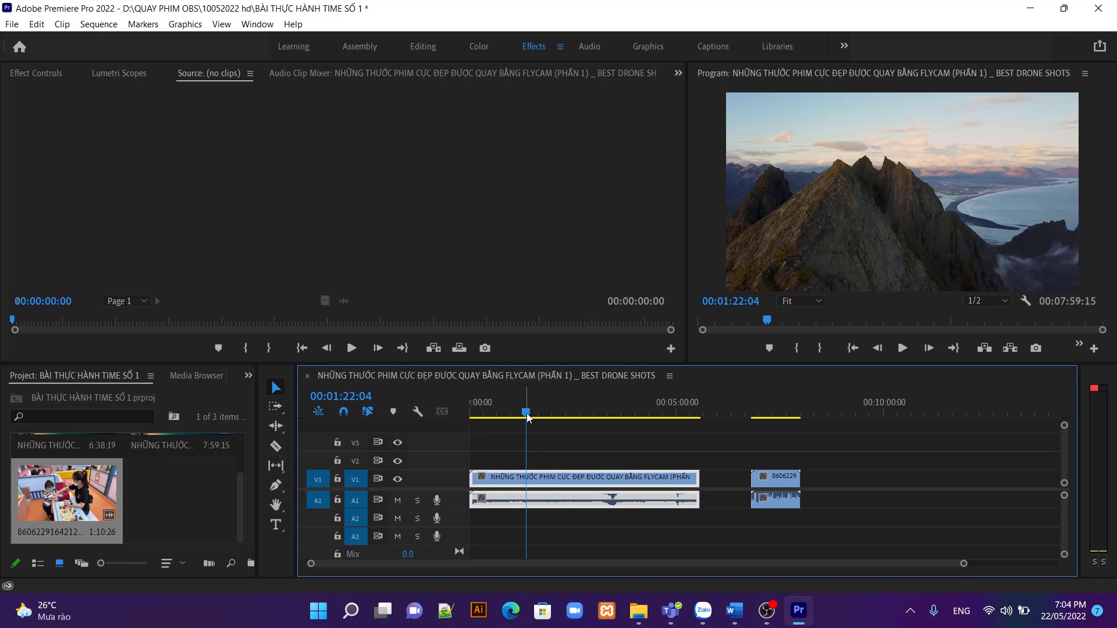
pyautogui.moveTo(528, 423); pyautogui.dragTo(577, 423)
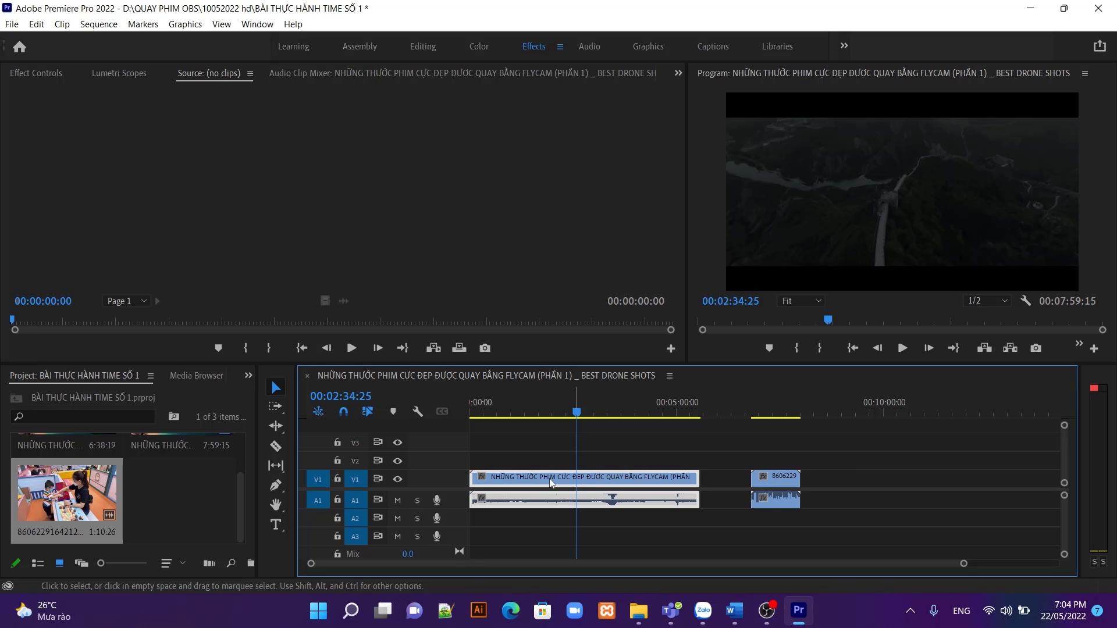
pyautogui.click(560, 413)
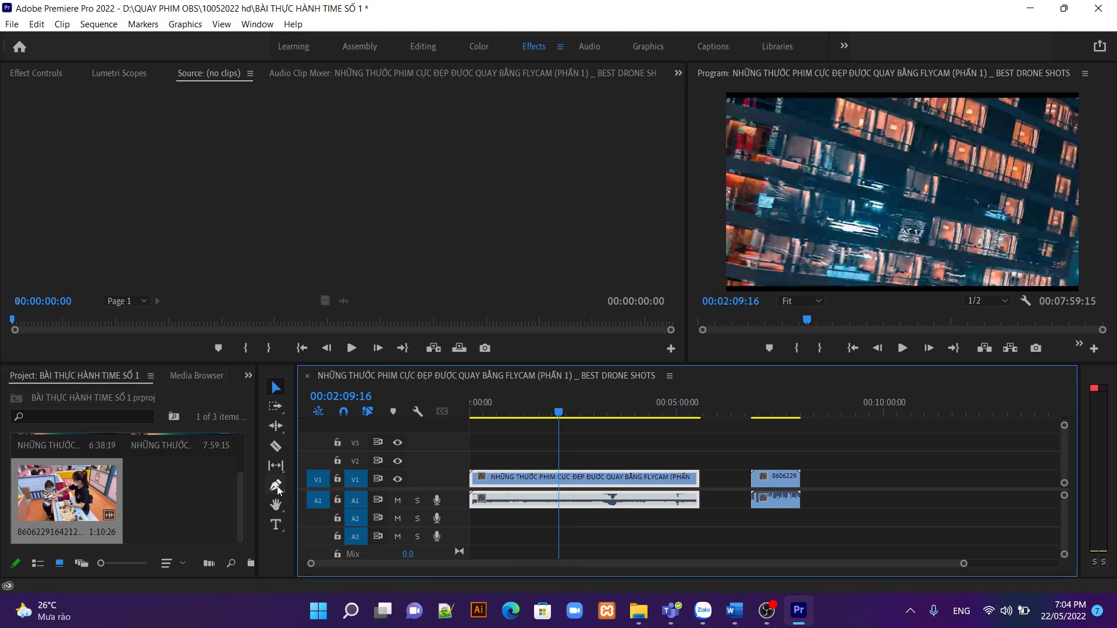
# Split the flycam clip with the Razor tool at the playhead and again at about 00:03:11:20.
pyautogui.click(276, 447)
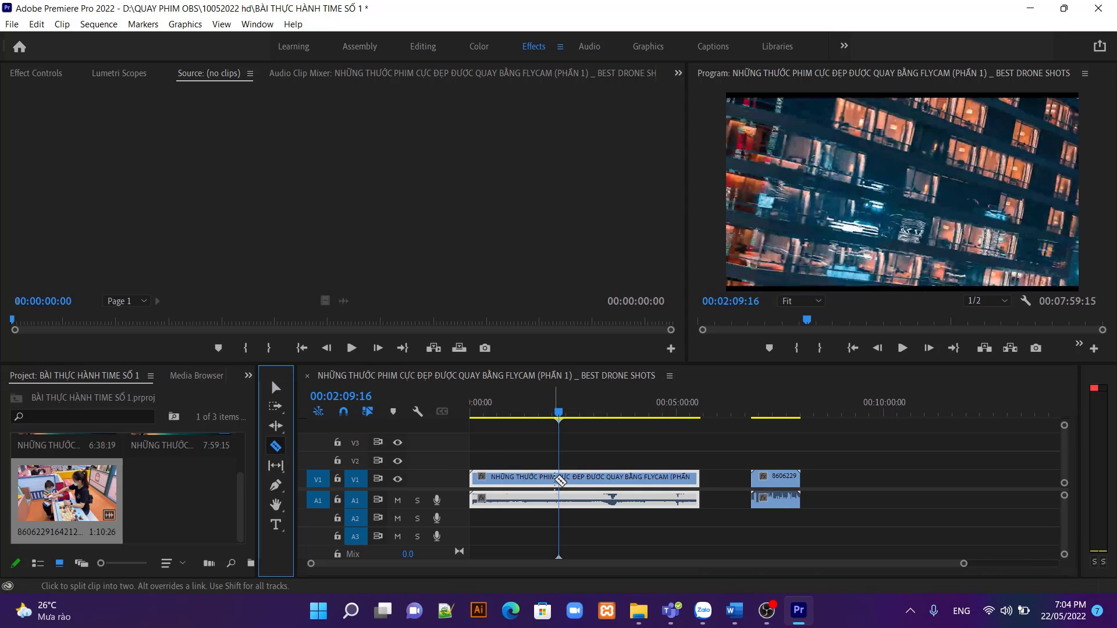
pyautogui.click(560, 479)
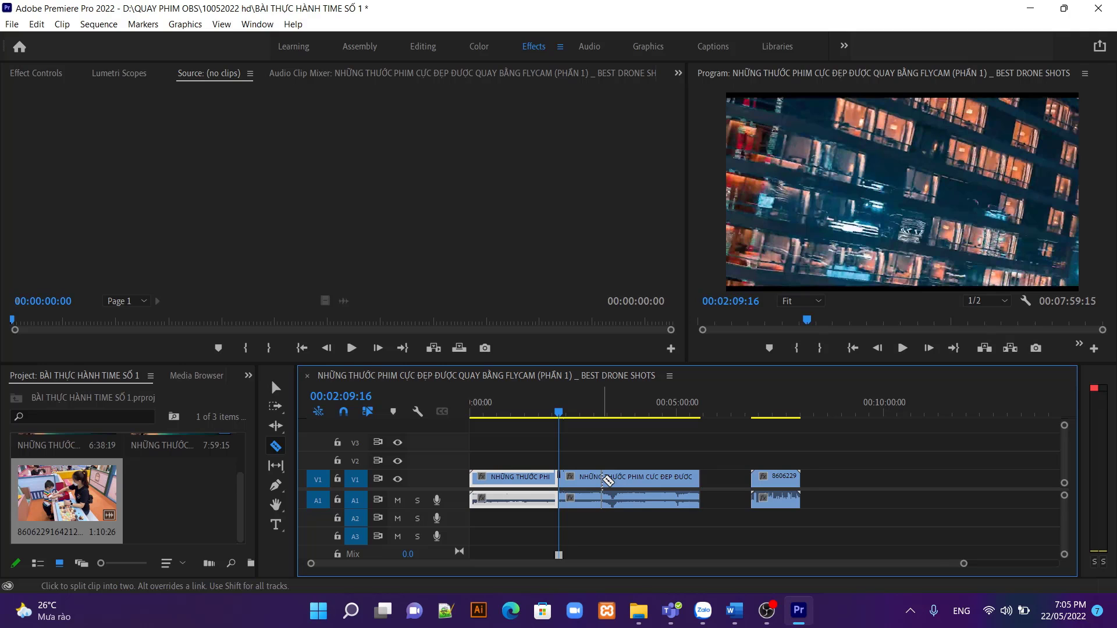
pyautogui.click(603, 479)
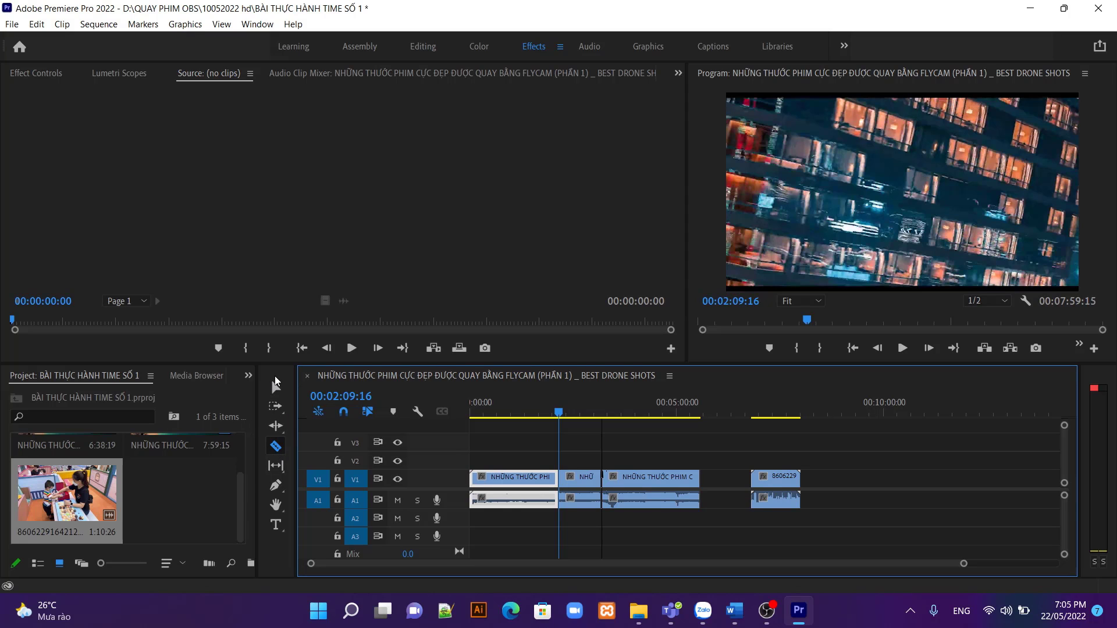
# Set the middle flycam segment's speed to 500% with Optical Flow time interpolation.
pyautogui.click(276, 388)
pyautogui.click(583, 484)
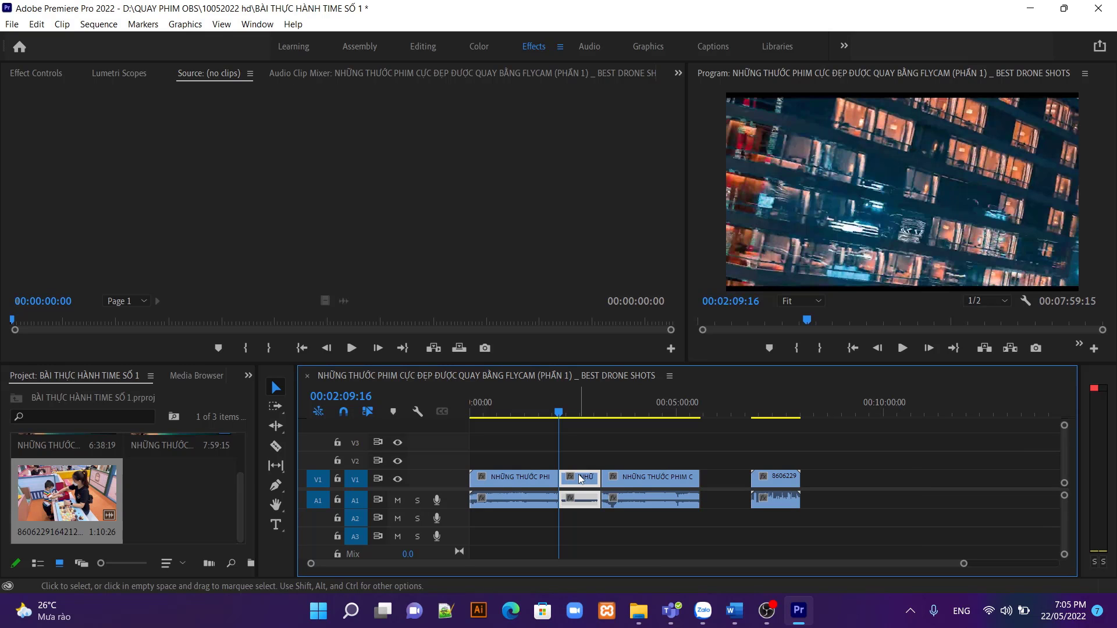
pyautogui.rightClick(581, 479)
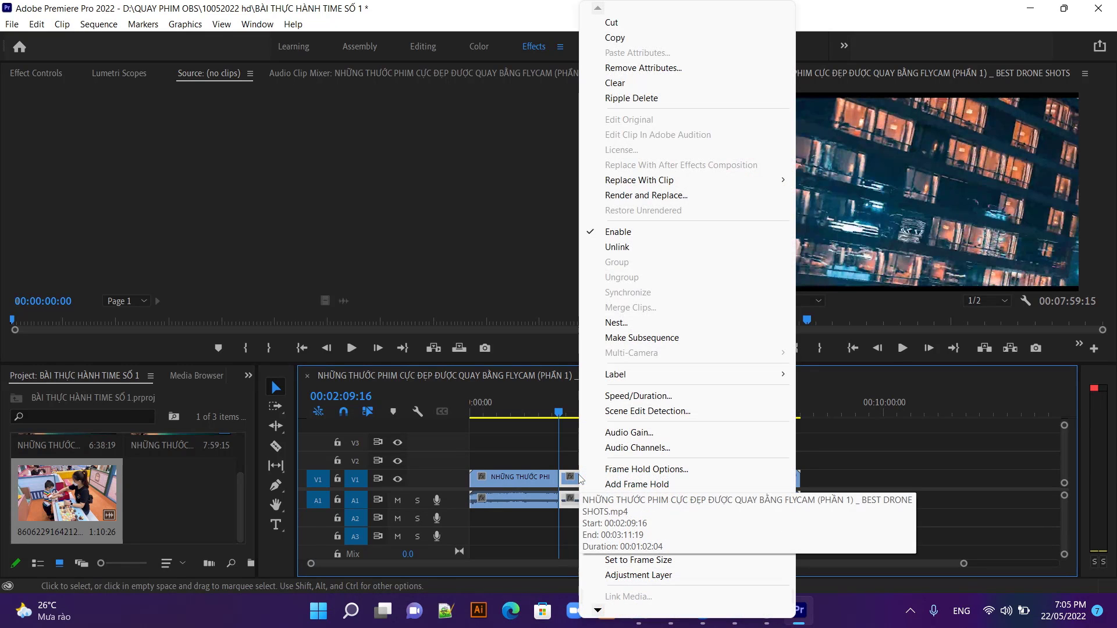
pyautogui.click(622, 397)
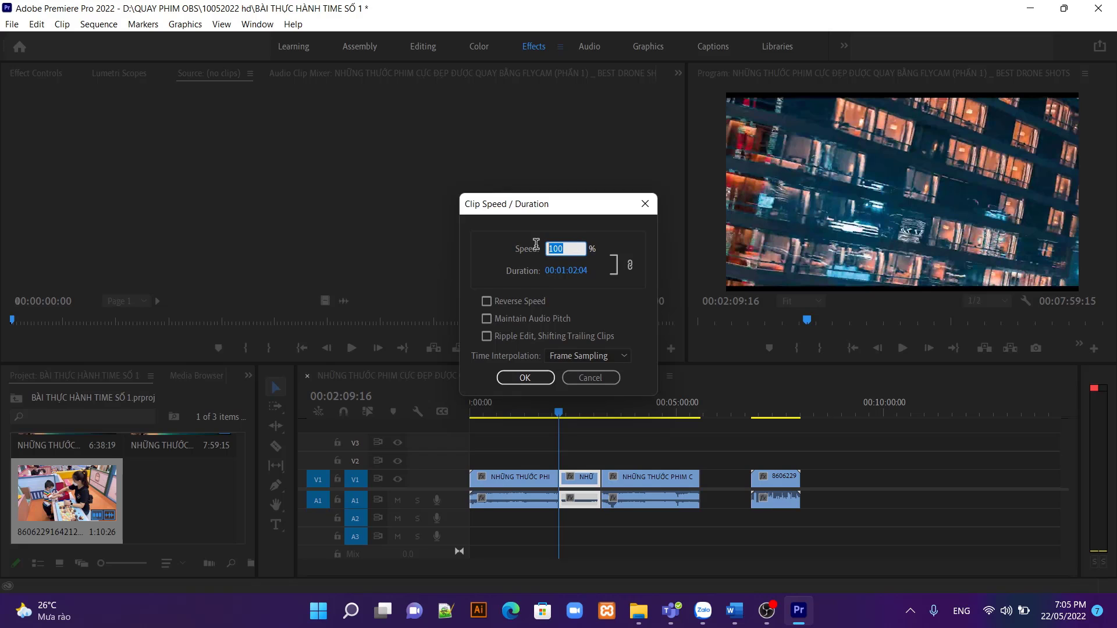
pyautogui.write('500')
pyautogui.click(589, 356)
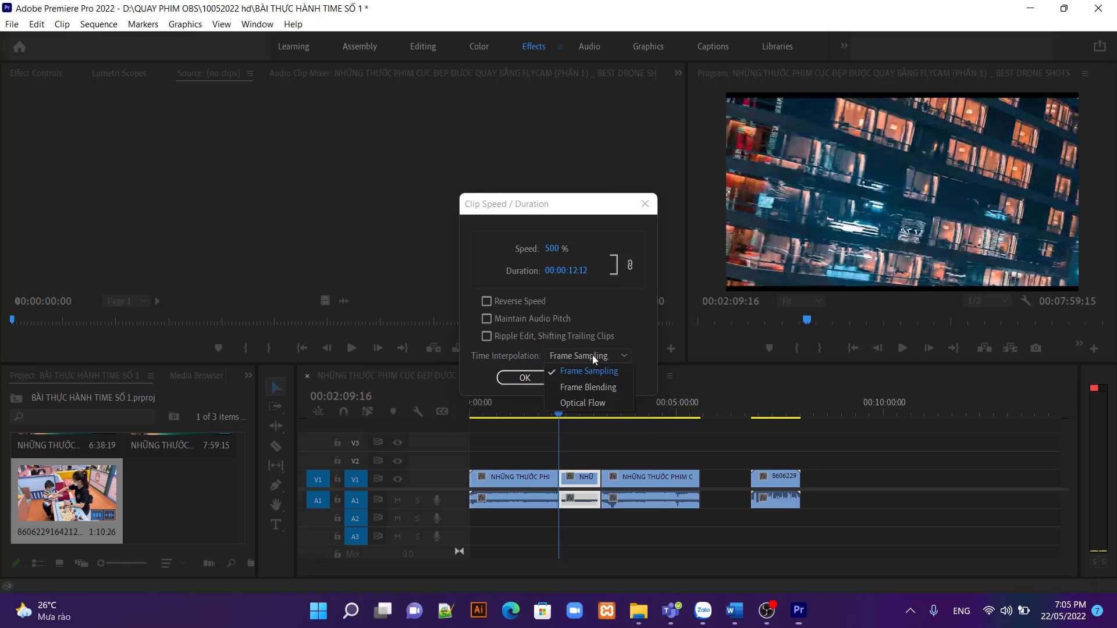
pyautogui.click(593, 407)
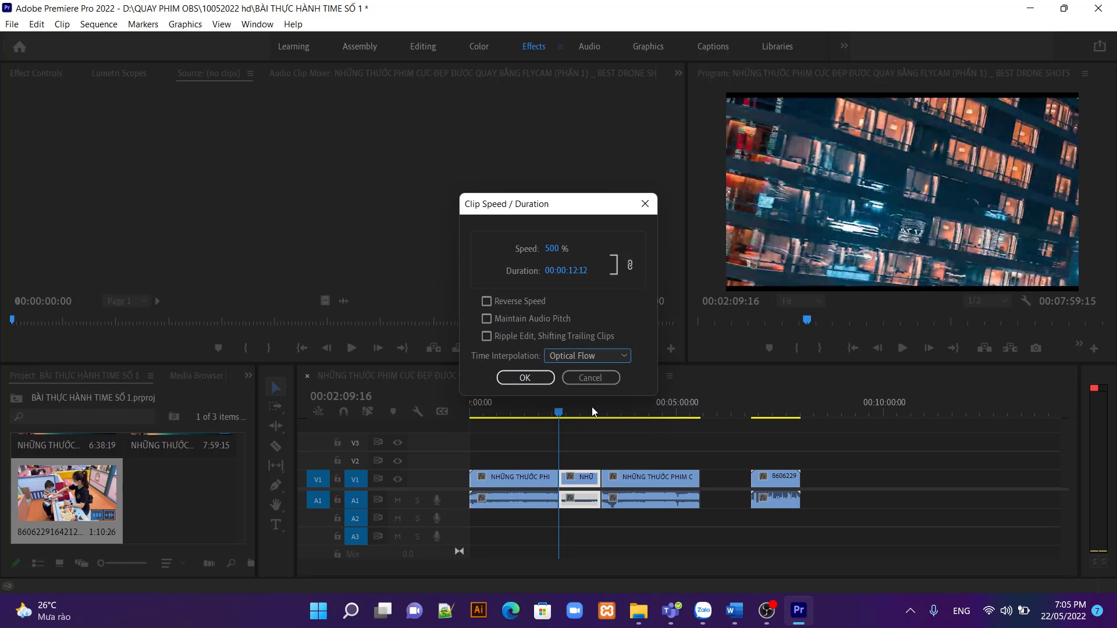
pyautogui.click(525, 378)
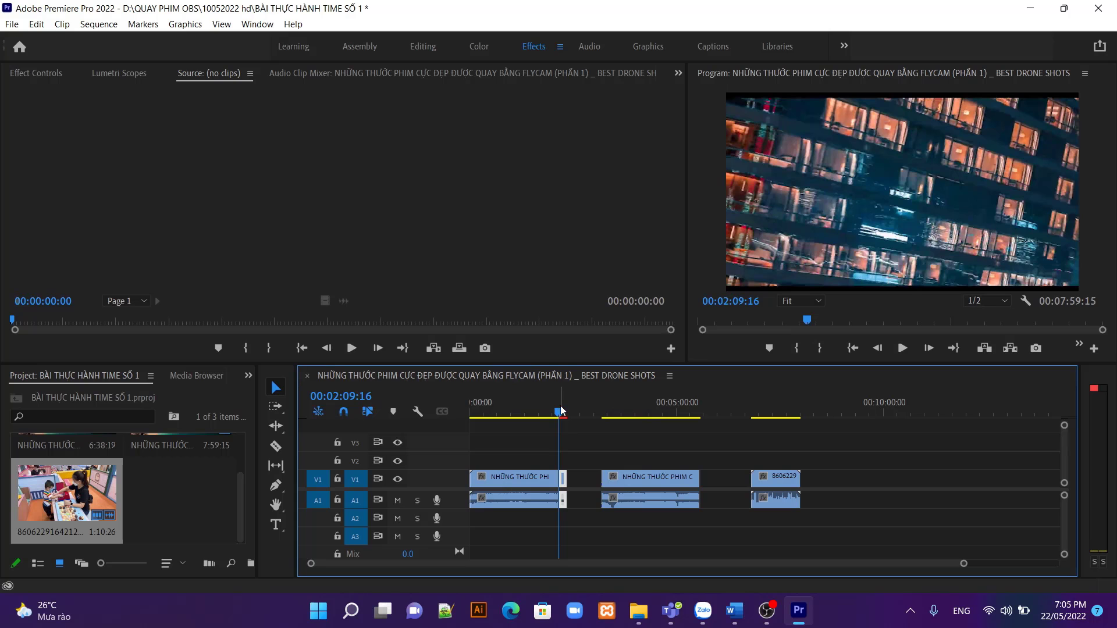
# Play the sequence from about 00:02:03:07 through the start of the sped-up segment to preview the speed change.
pyautogui.moveTo(562, 418); pyautogui.dragTo(555, 418)
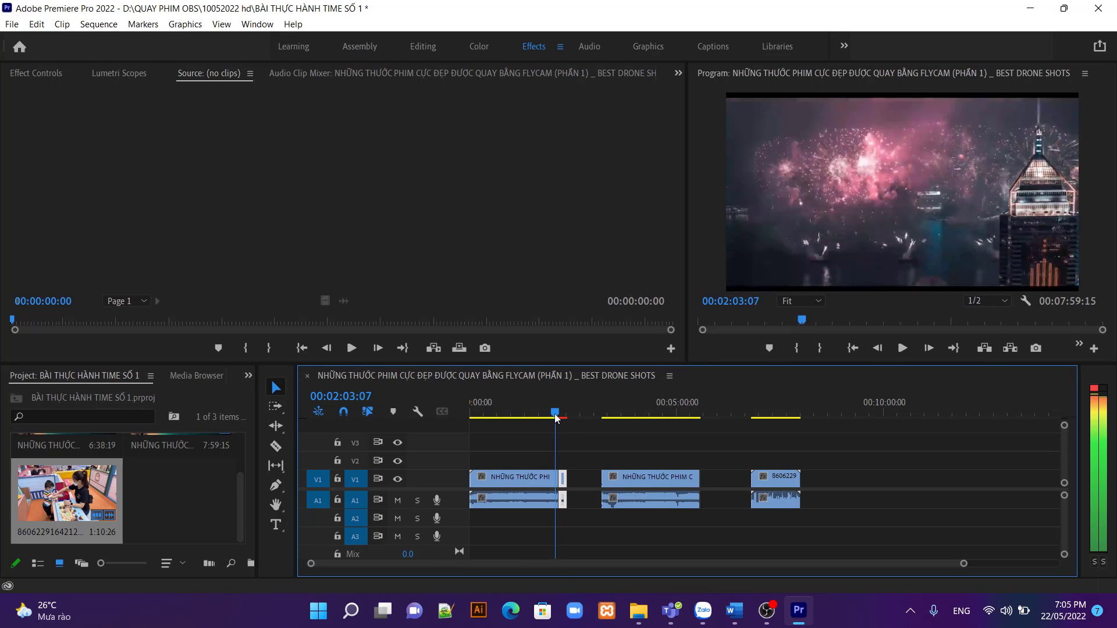
pyautogui.click(896, 351)
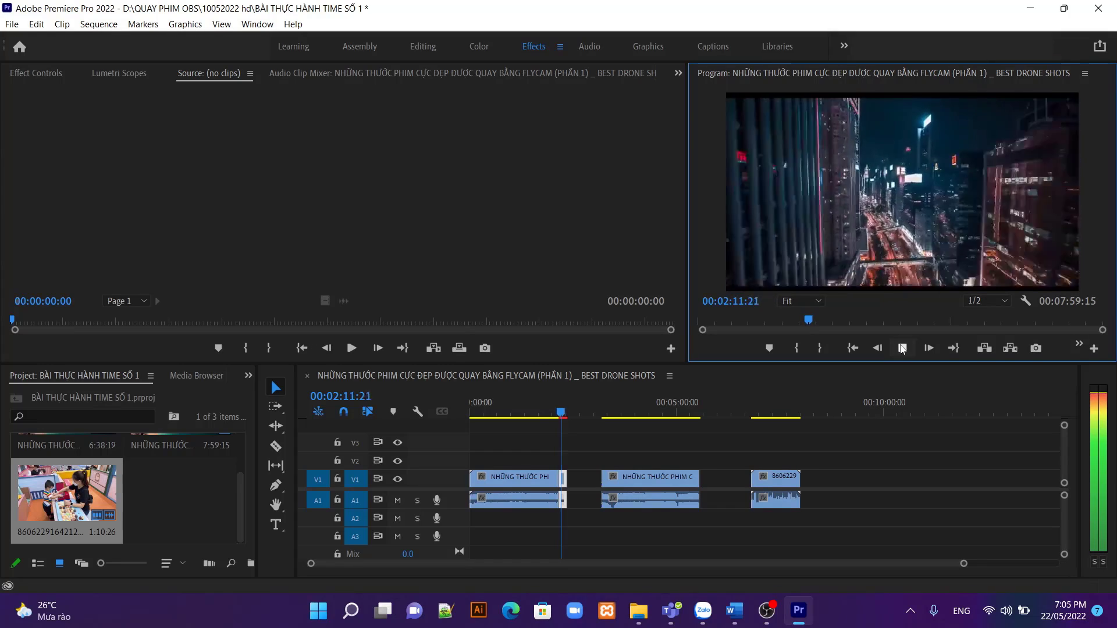
pyautogui.click(902, 348)
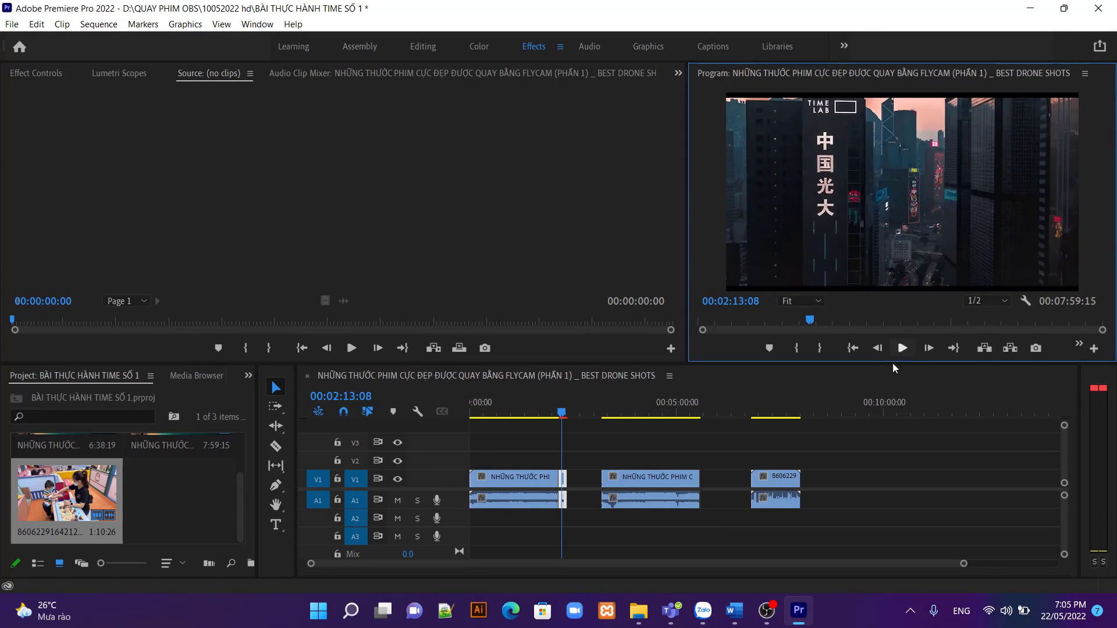
# Move the last flycam segment against the sped-up segment and set its speed to 50% with Optical Flow time interpolation.
pyautogui.moveTo(661, 476); pyautogui.dragTo(628, 482)
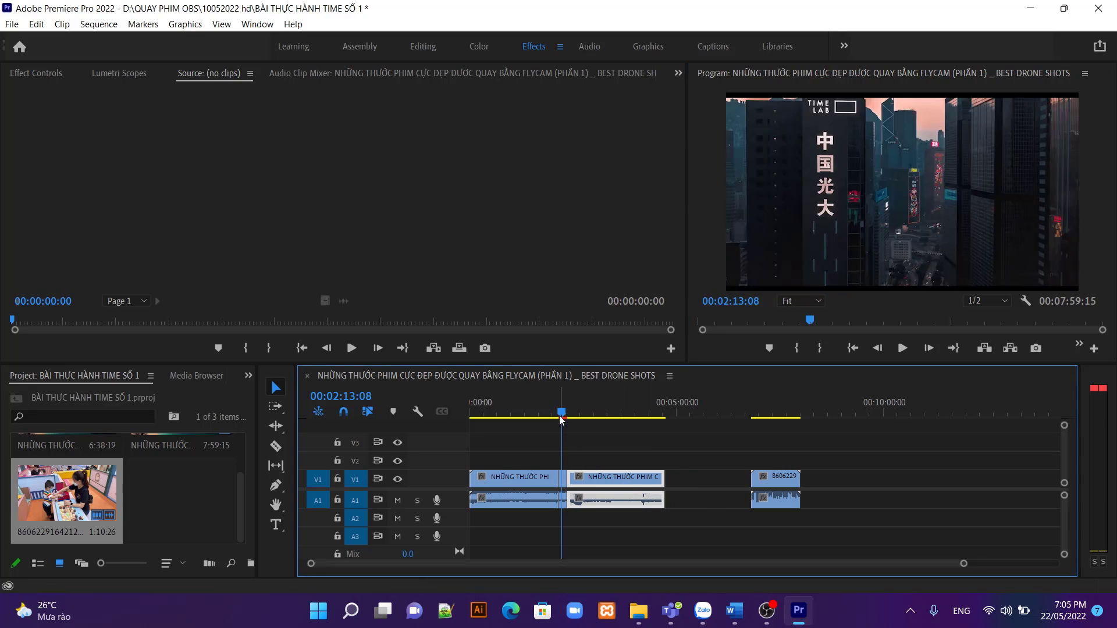
pyautogui.rightClick(617, 477)
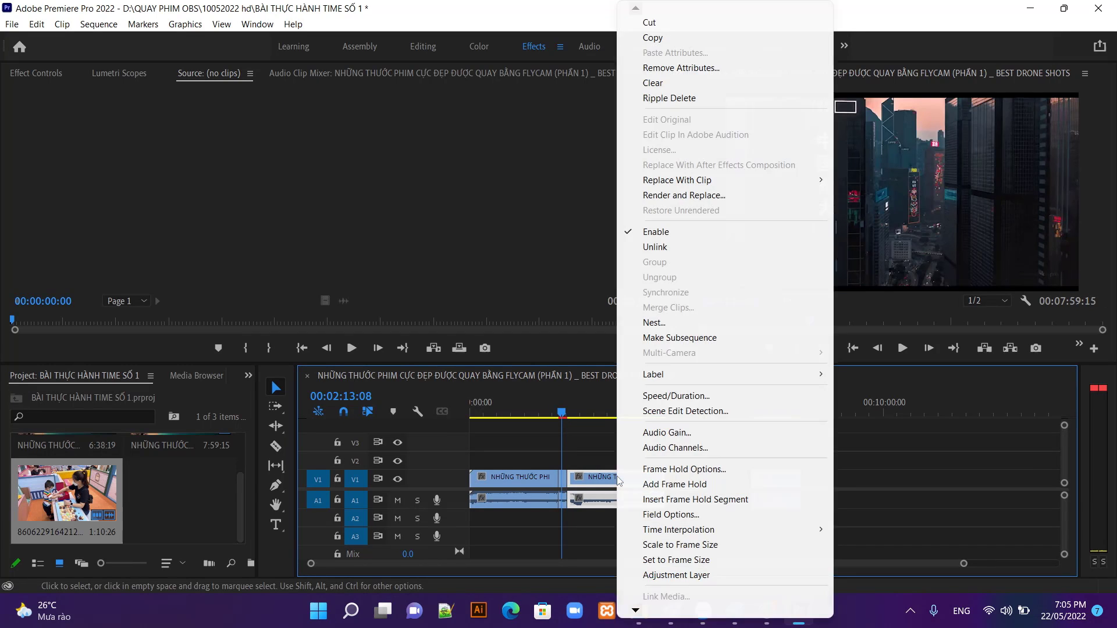
pyautogui.click(685, 396)
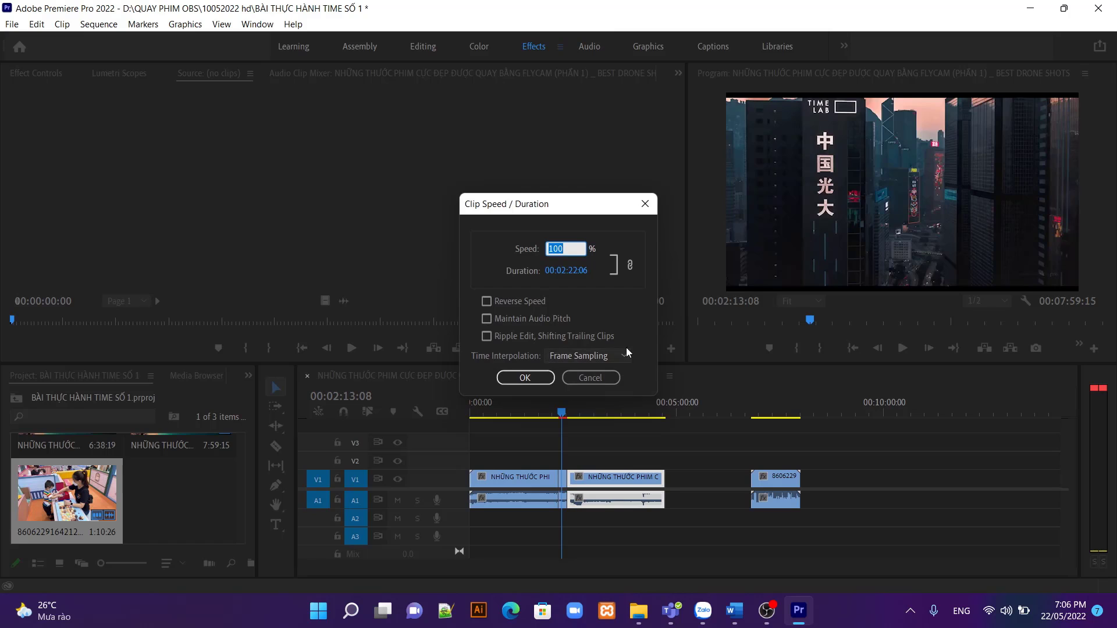
pyautogui.click(573, 245)
pyautogui.moveTo(573, 245); pyautogui.dragTo(537, 250)
pyautogui.write('50')
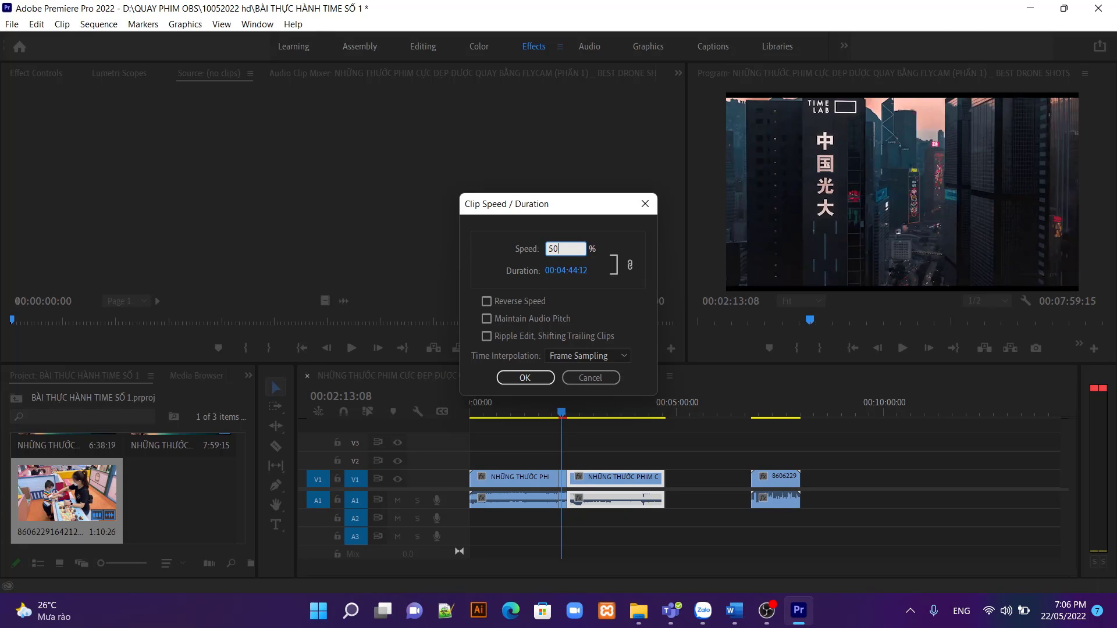
pyautogui.click(591, 354)
pyautogui.click(587, 398)
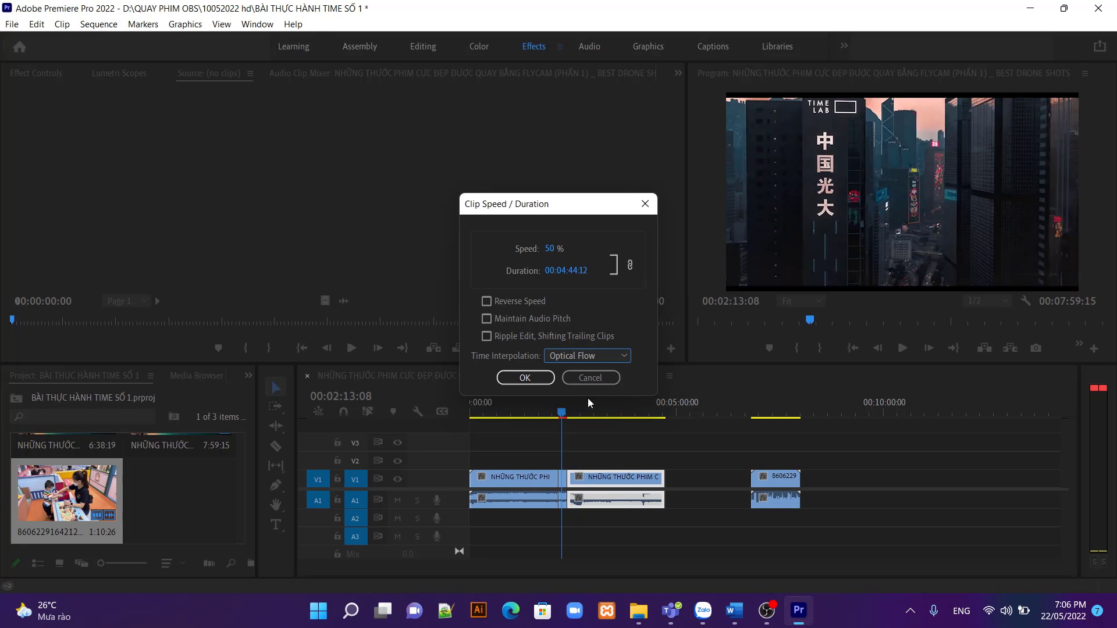
pyautogui.click(544, 378)
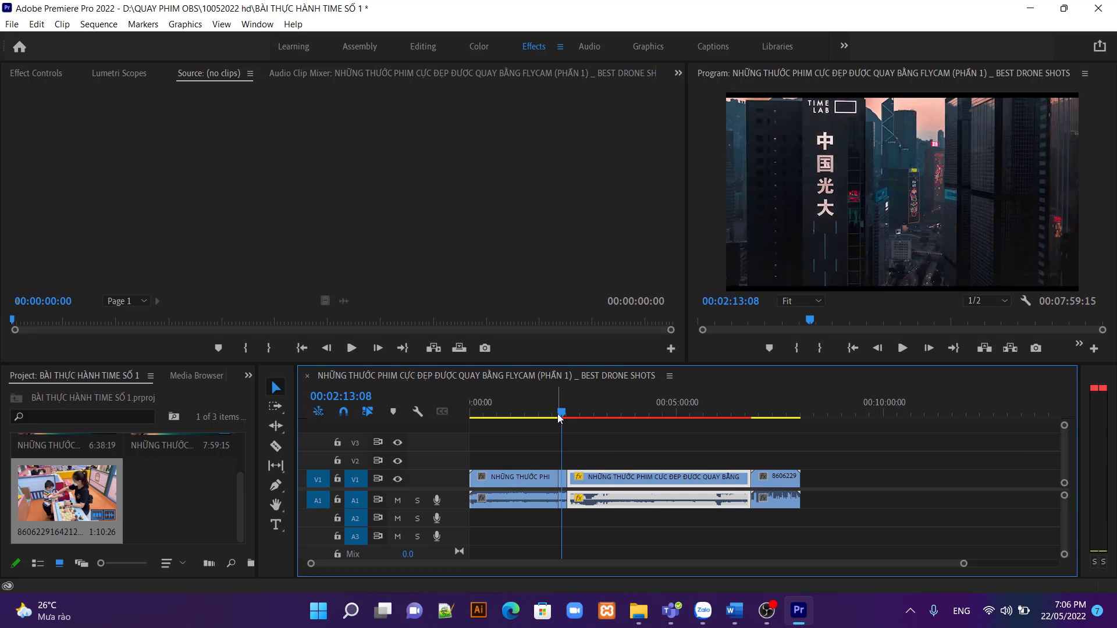
# Play the sequence from about 00:02:14:24 into the slowed flycam segment to preview the slow motion.
pyautogui.moveTo(559, 418); pyautogui.dragTo(562, 418)
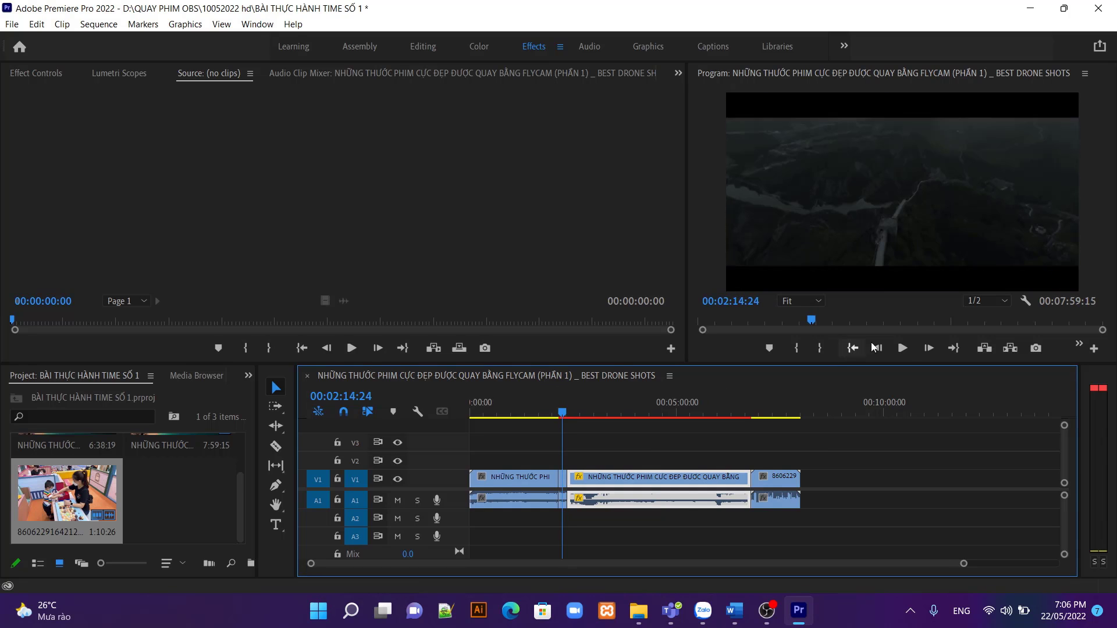
pyautogui.click(907, 350)
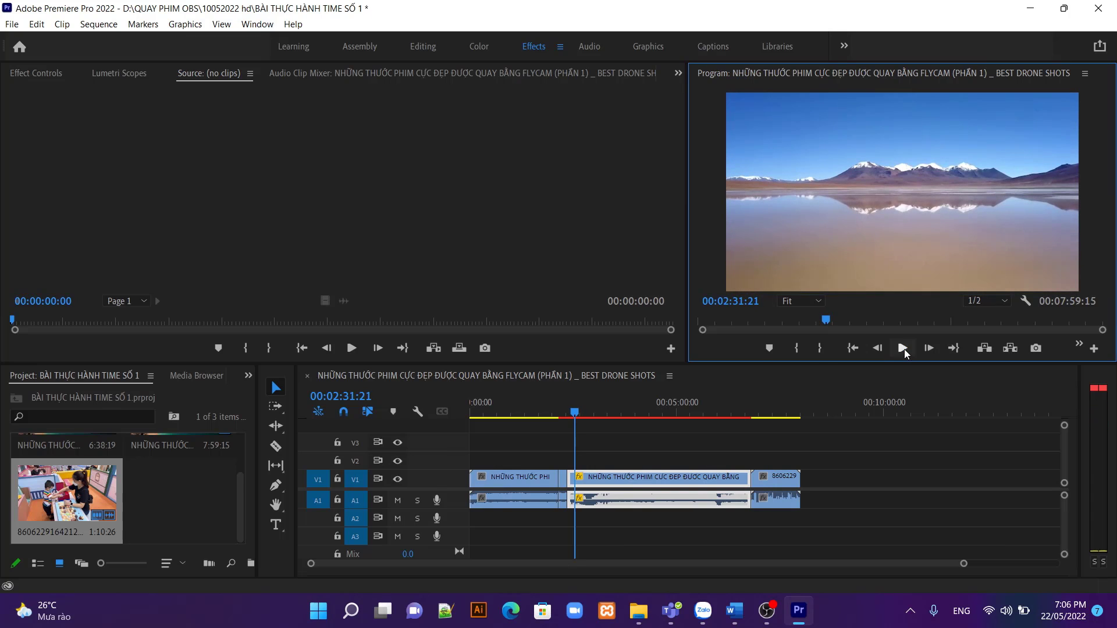
pyautogui.click(904, 349)
# Examine the sequence settings, including the available timebase frame rates.
pyautogui.click(105, 26)
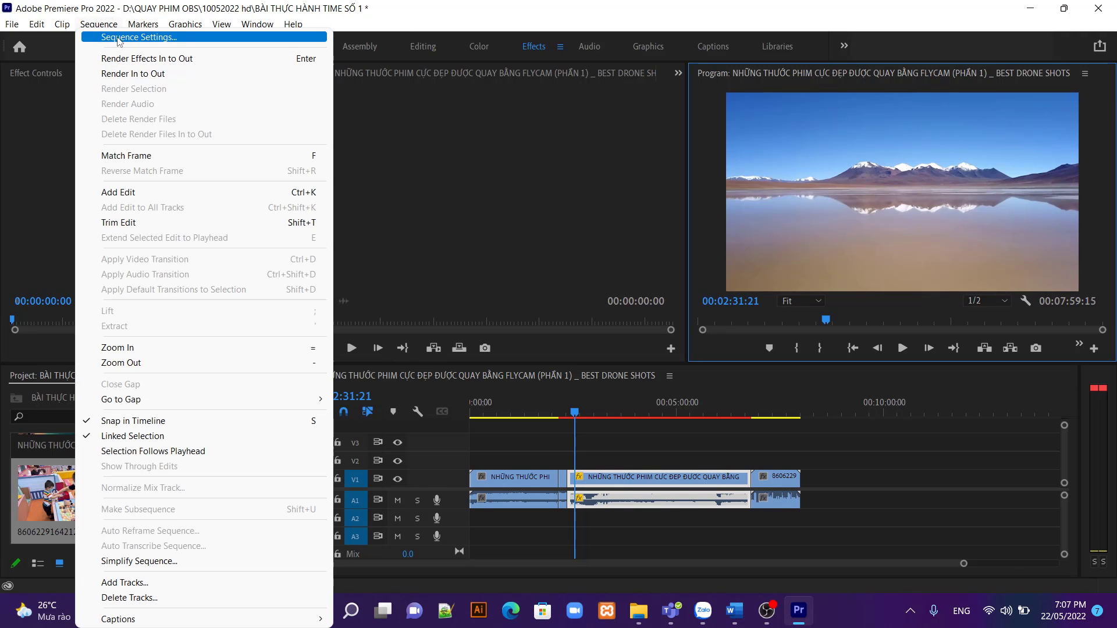
pyautogui.click(118, 39)
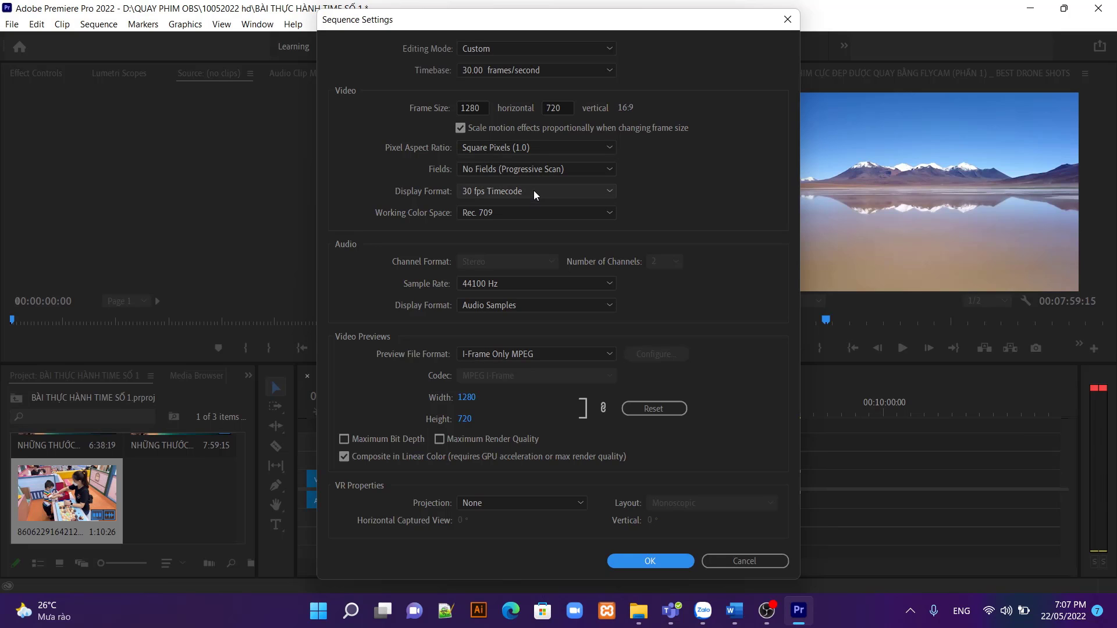
pyautogui.click(522, 73)
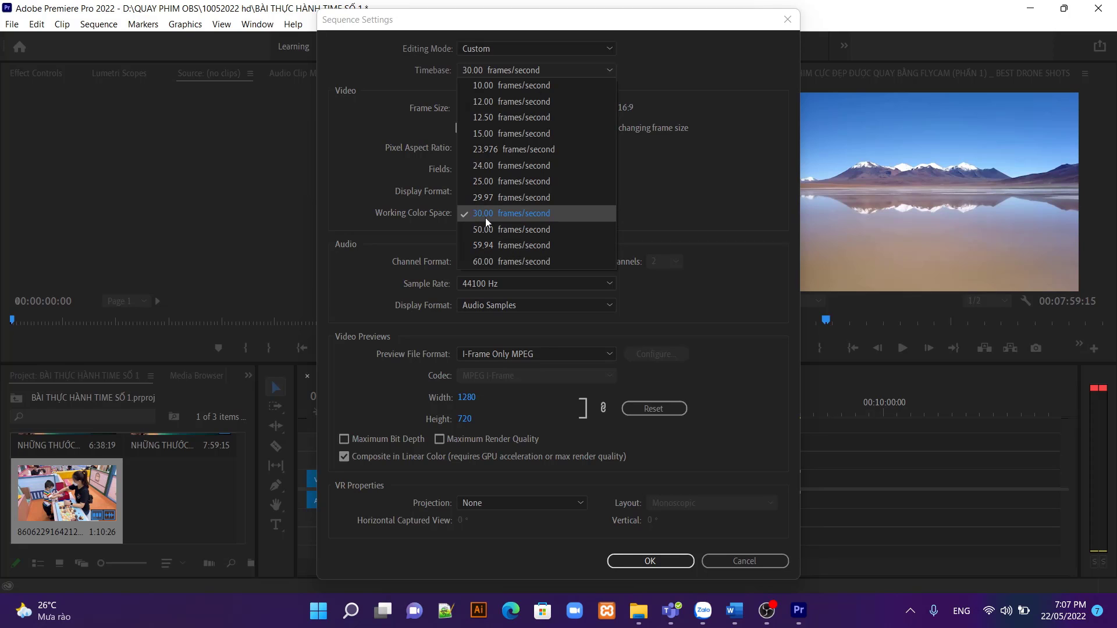
pyautogui.click(661, 566)
pyautogui.click(661, 565)
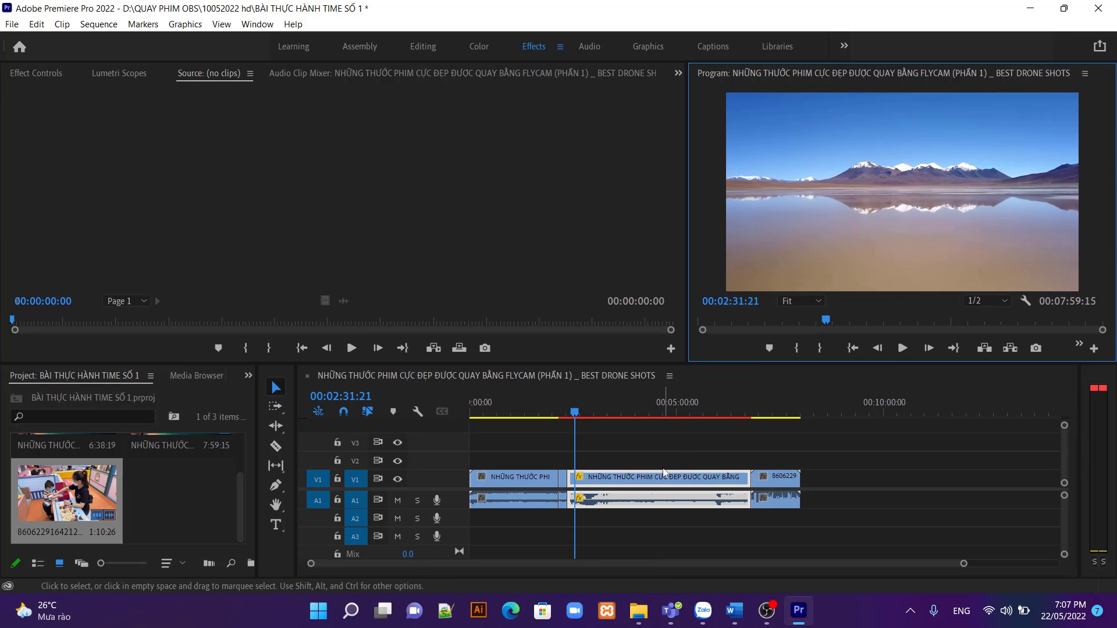
pyautogui.click(781, 478)
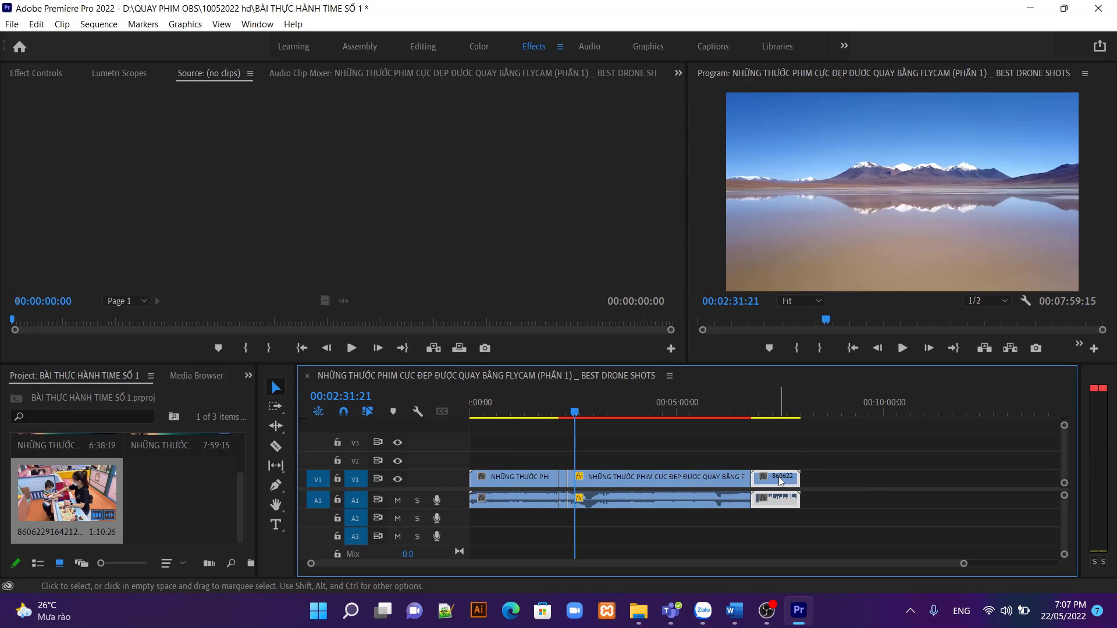
pyautogui.moveTo(781, 480); pyautogui.dragTo(780, 515)
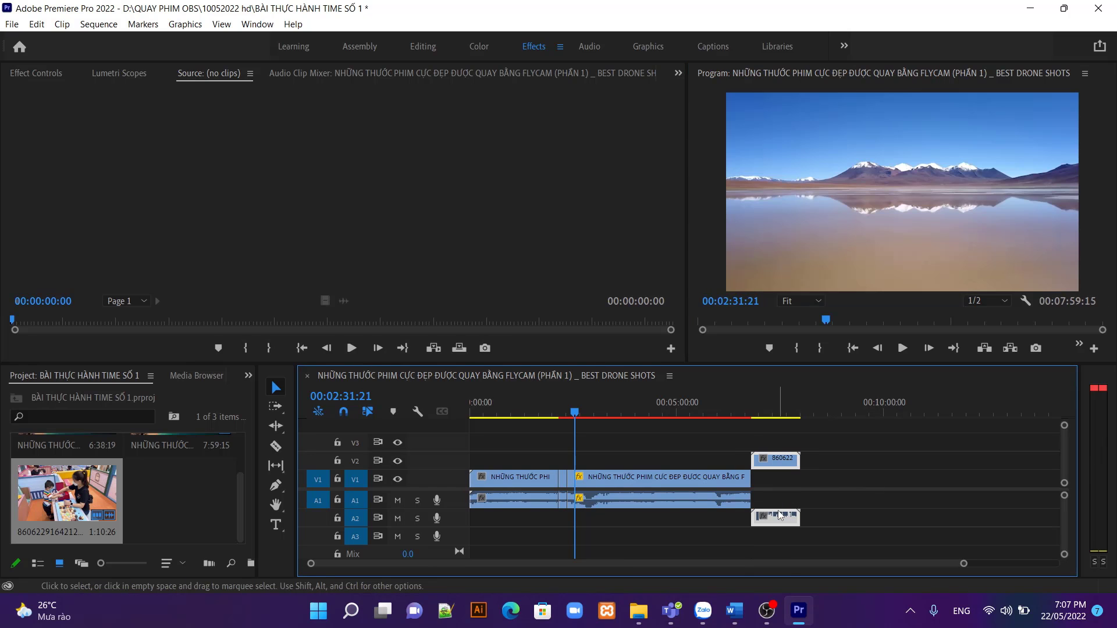
pyautogui.moveTo(574, 413); pyautogui.dragTo(744, 431)
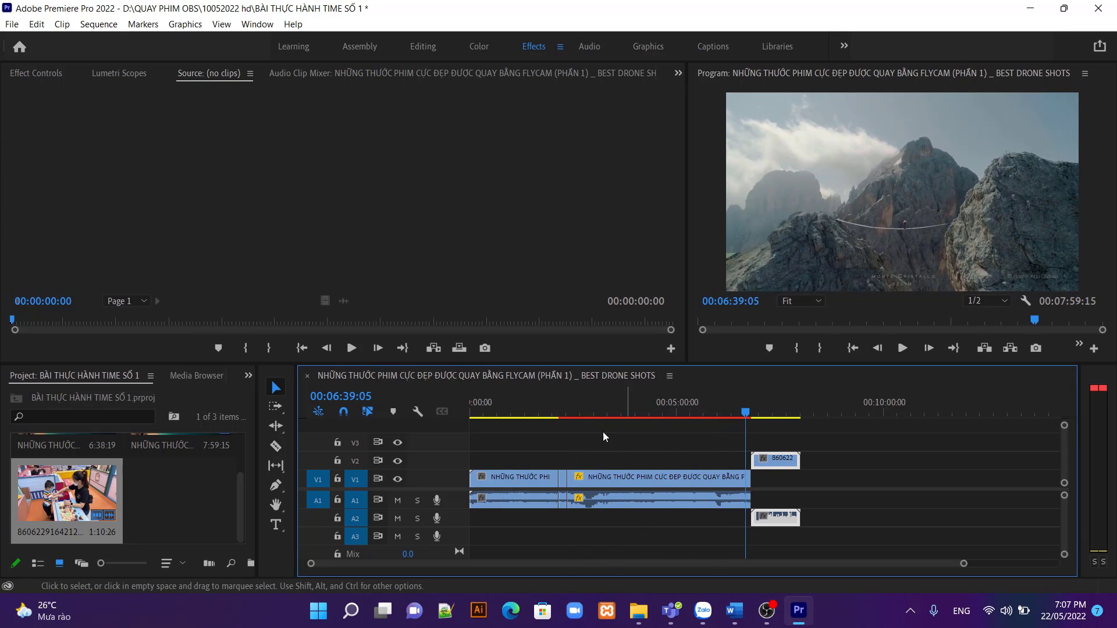
pyautogui.click(902, 348)
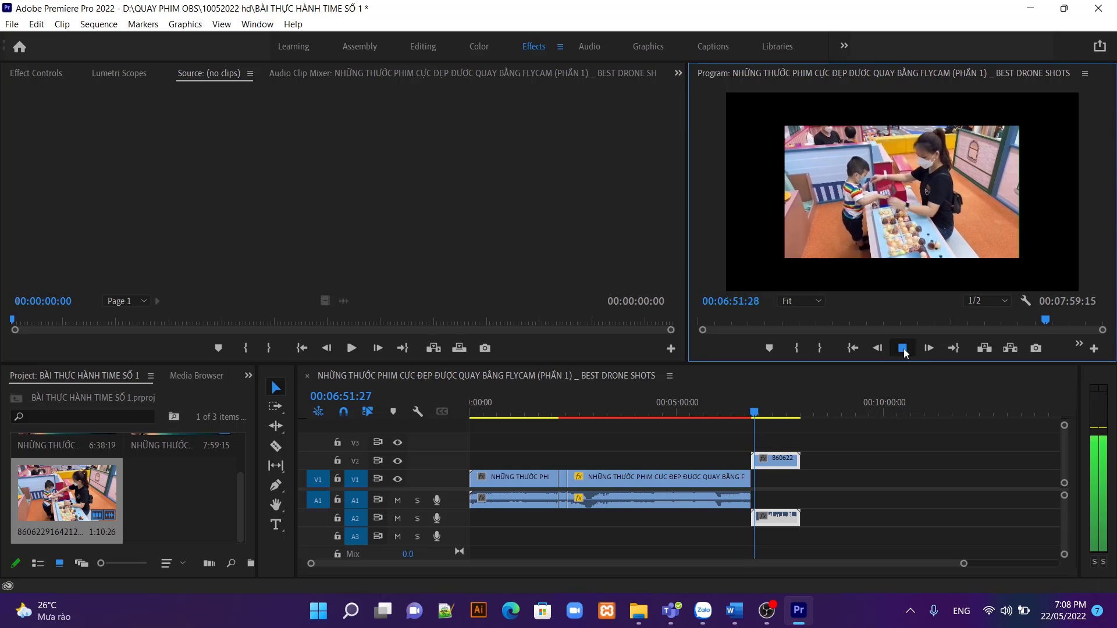
pyautogui.click(902, 348)
pyautogui.click(790, 526)
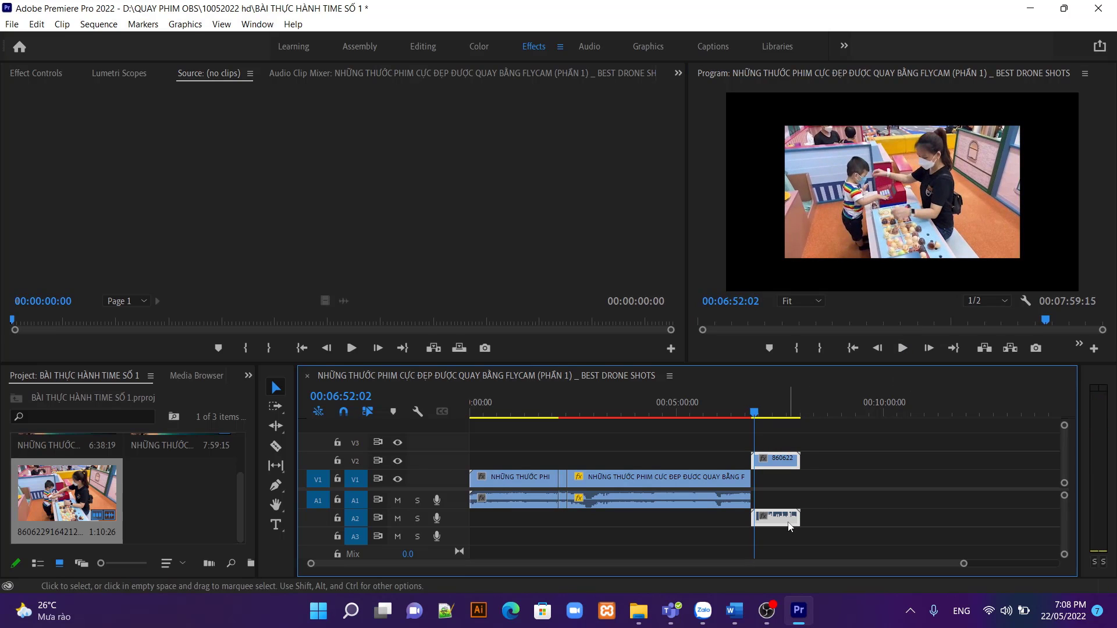
pyautogui.rightClick(791, 465)
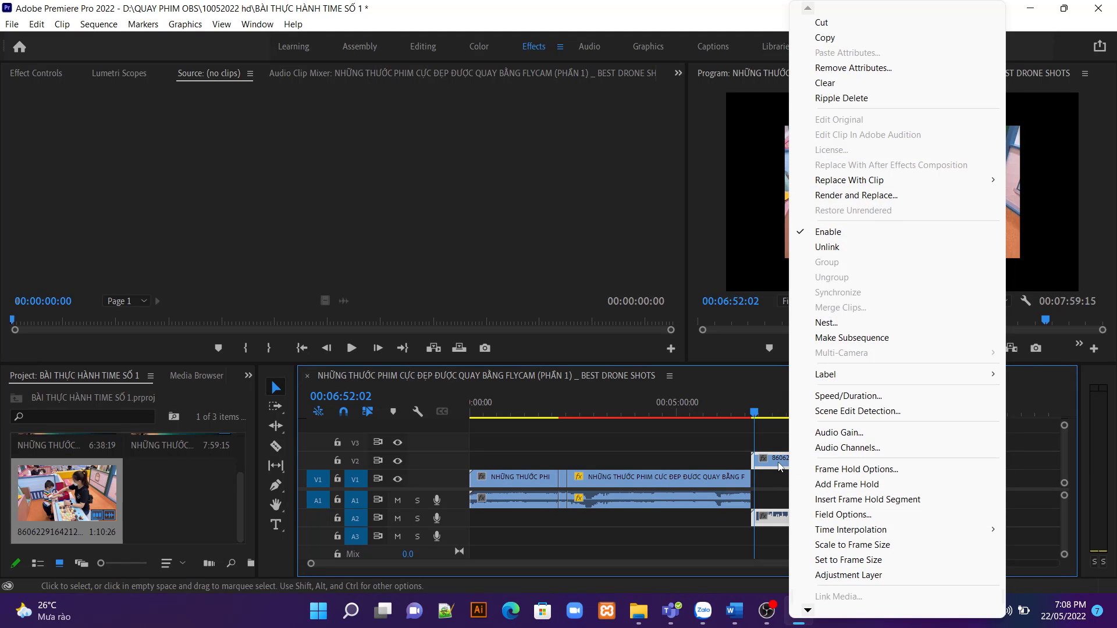
pyautogui.click(780, 467)
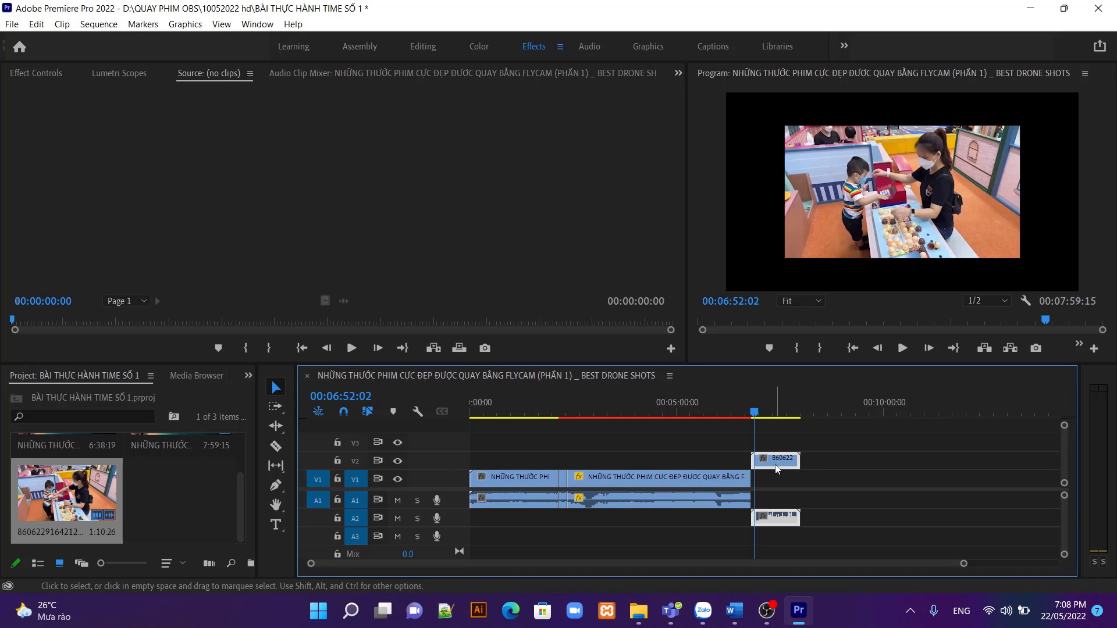
# Lock video track V2 and delete the short clip's audio from track A2.
pyautogui.click(337, 461)
pyautogui.doubleClick(769, 519)
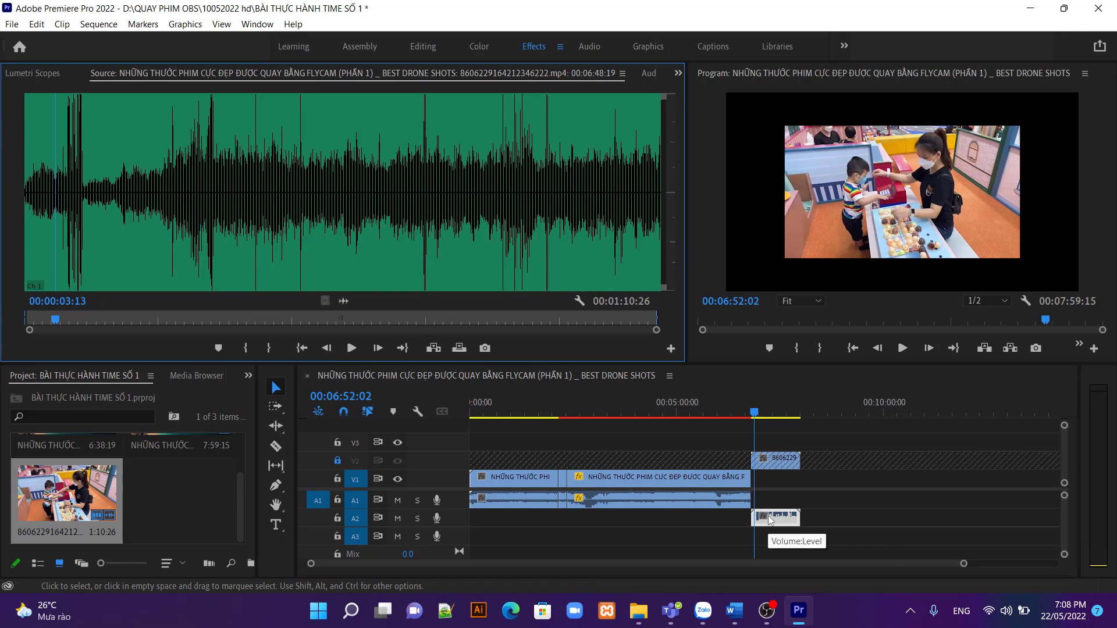
pyautogui.rightClick(778, 519)
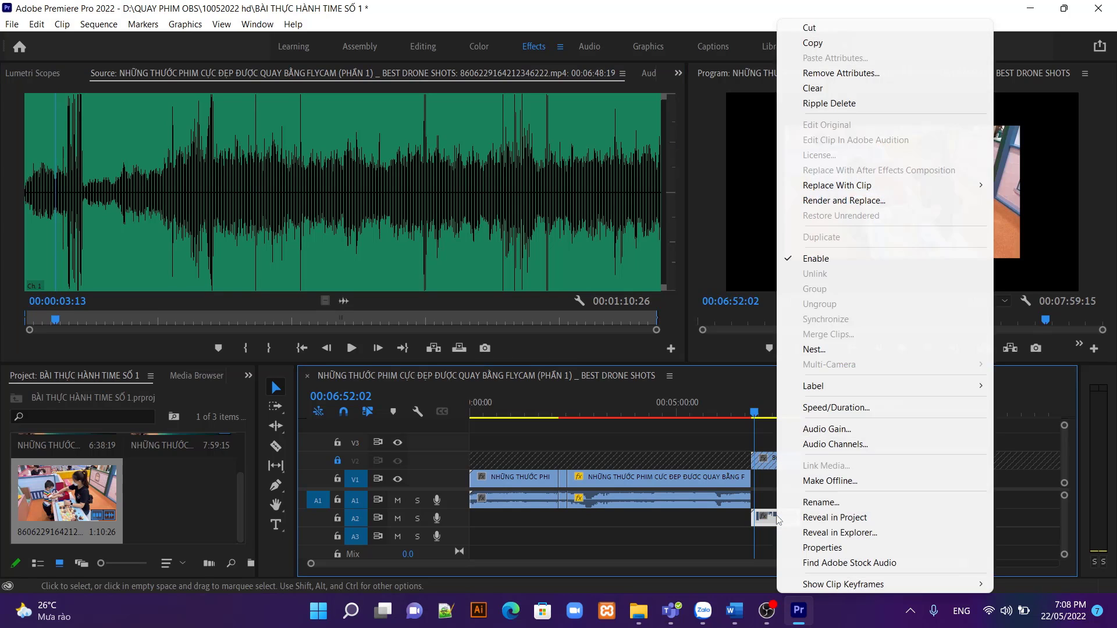
pyautogui.press('Escape')
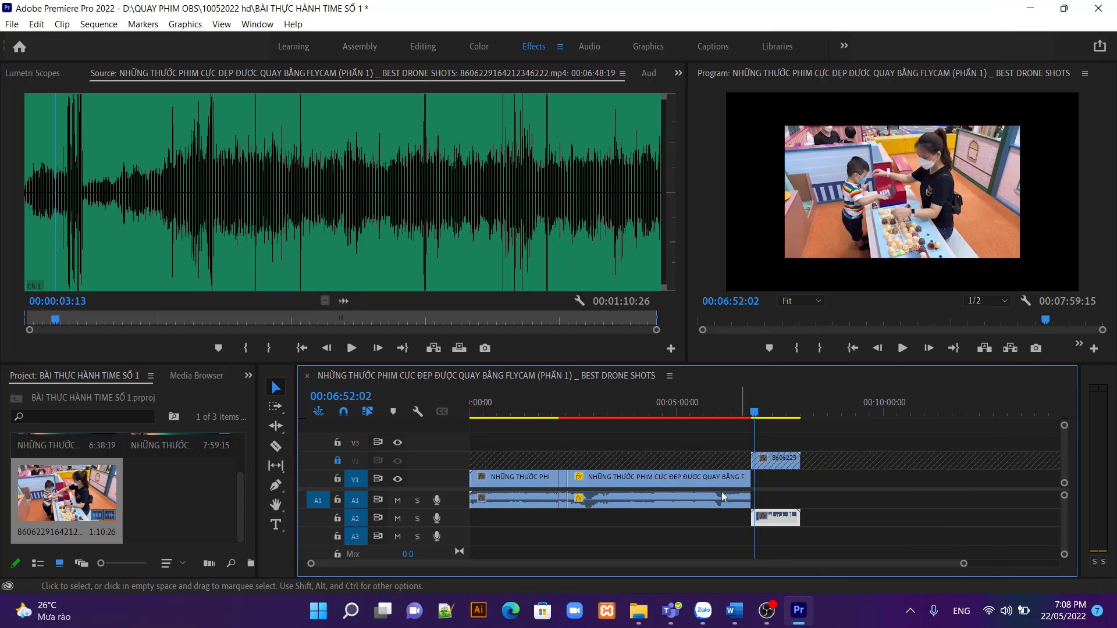
pyautogui.click(657, 475)
pyautogui.click(792, 520)
pyautogui.press('Delete')
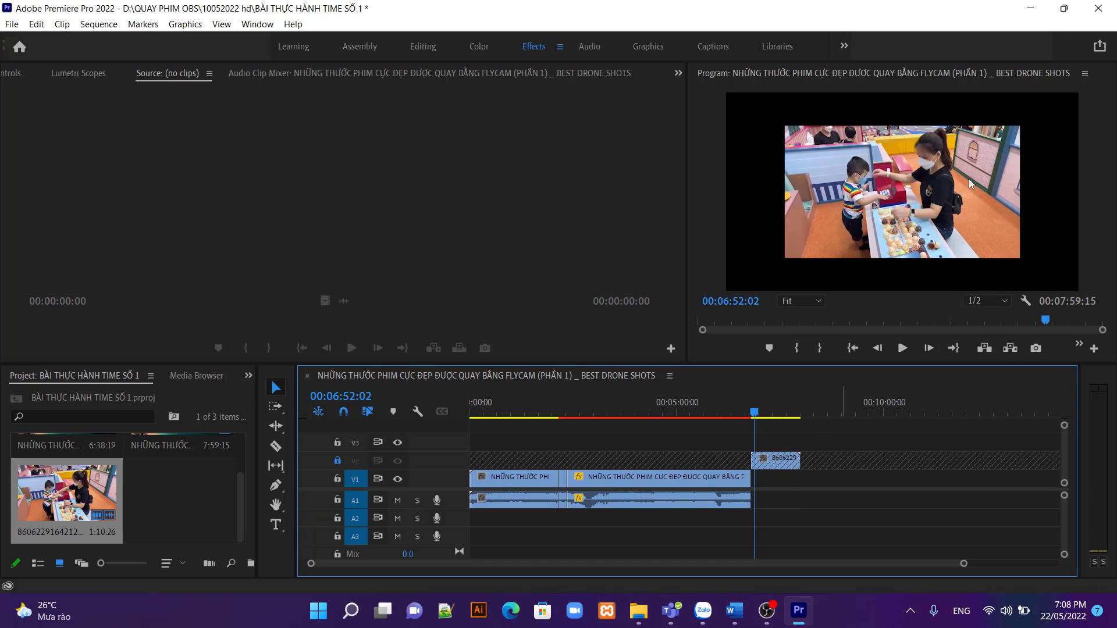
# Play the short clip on V2 from just after its start to check it without its audio.
pyautogui.moveTo(754, 413); pyautogui.dragTo(753, 416)
pyautogui.click(904, 349)
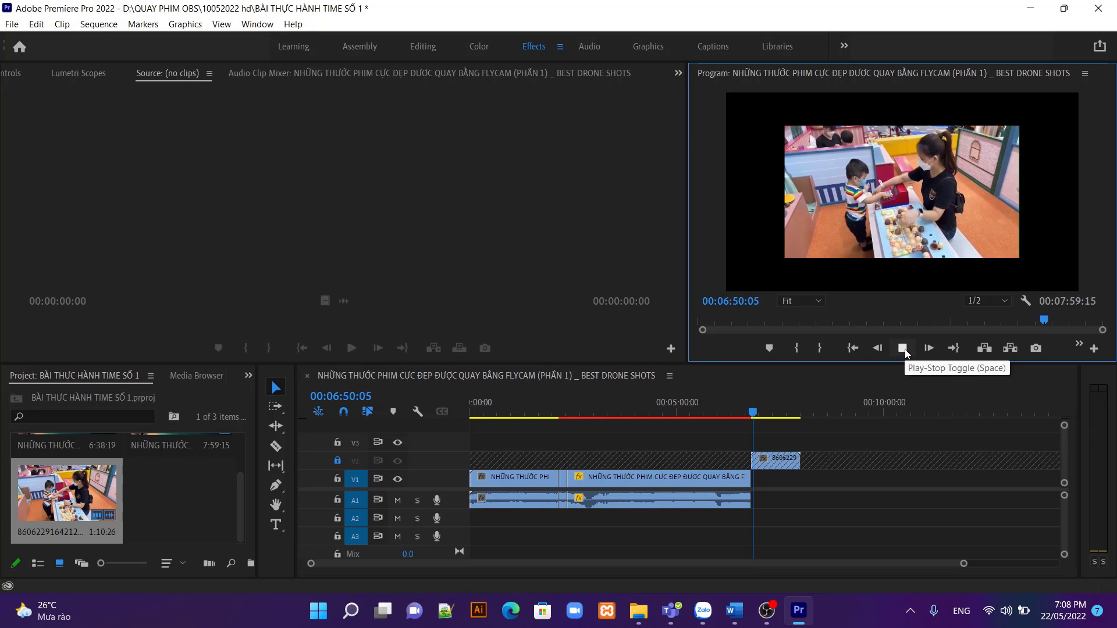
pyautogui.click(904, 348)
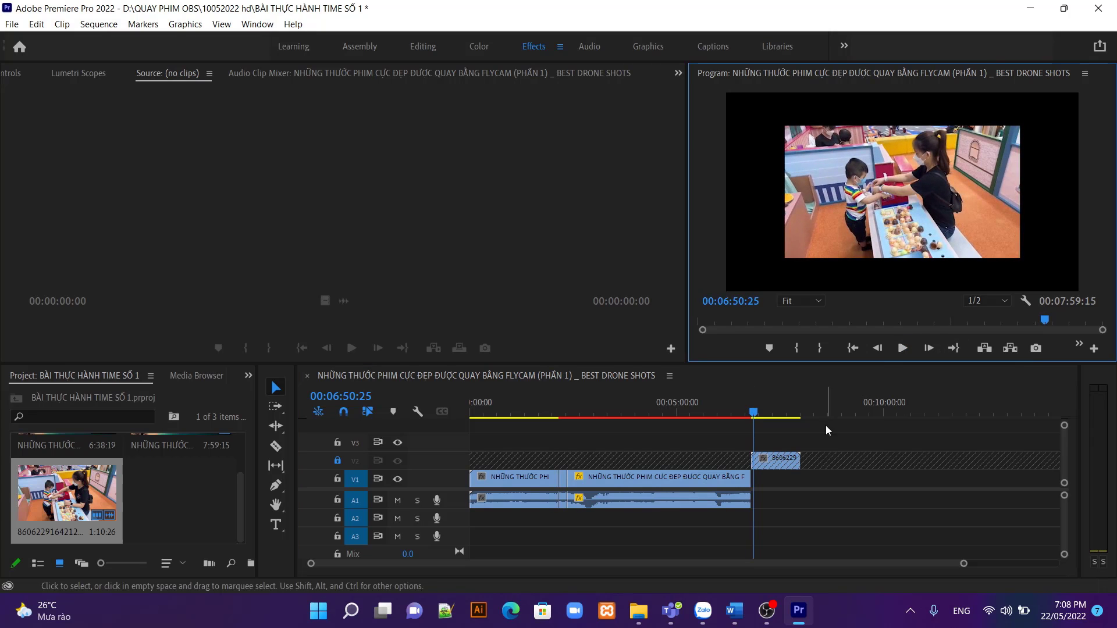
# Import the I-Love-You-Remix-Tiktok audio file and place it on track A2, aligned with the start of the short V2 clip at about 00:06:46:16.
pyautogui.rightClick(168, 491)
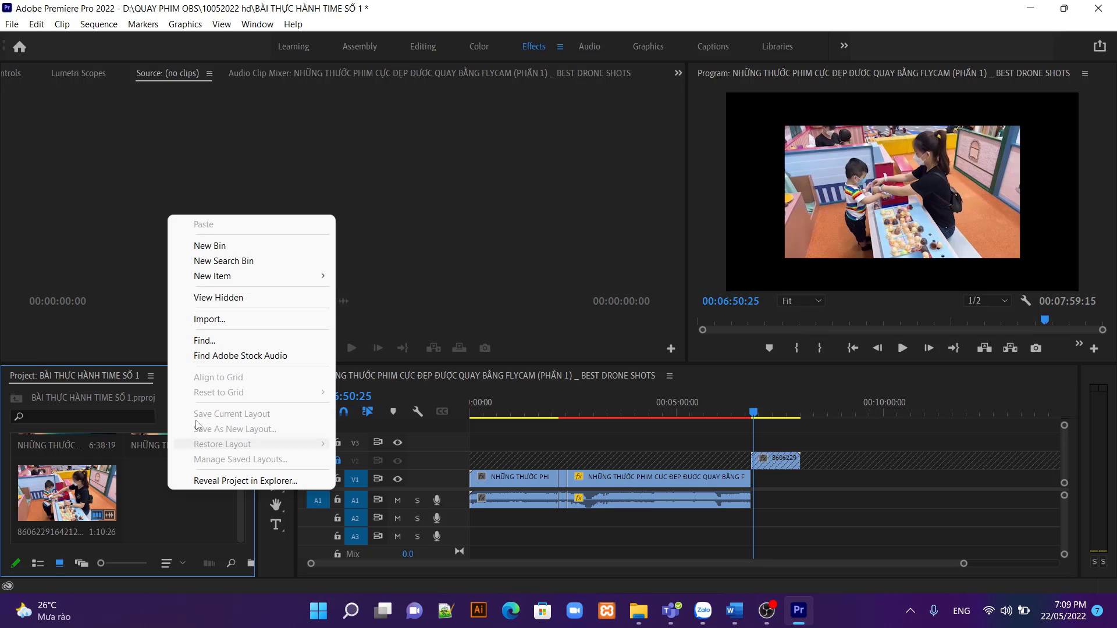
pyautogui.click(209, 319)
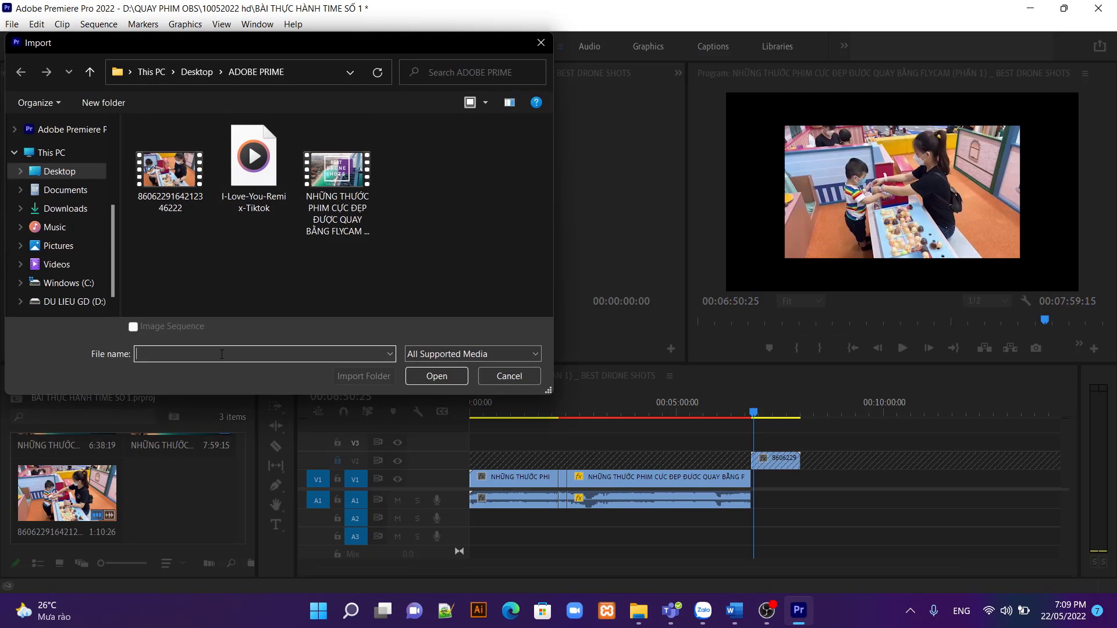
pyautogui.doubleClick(253, 190)
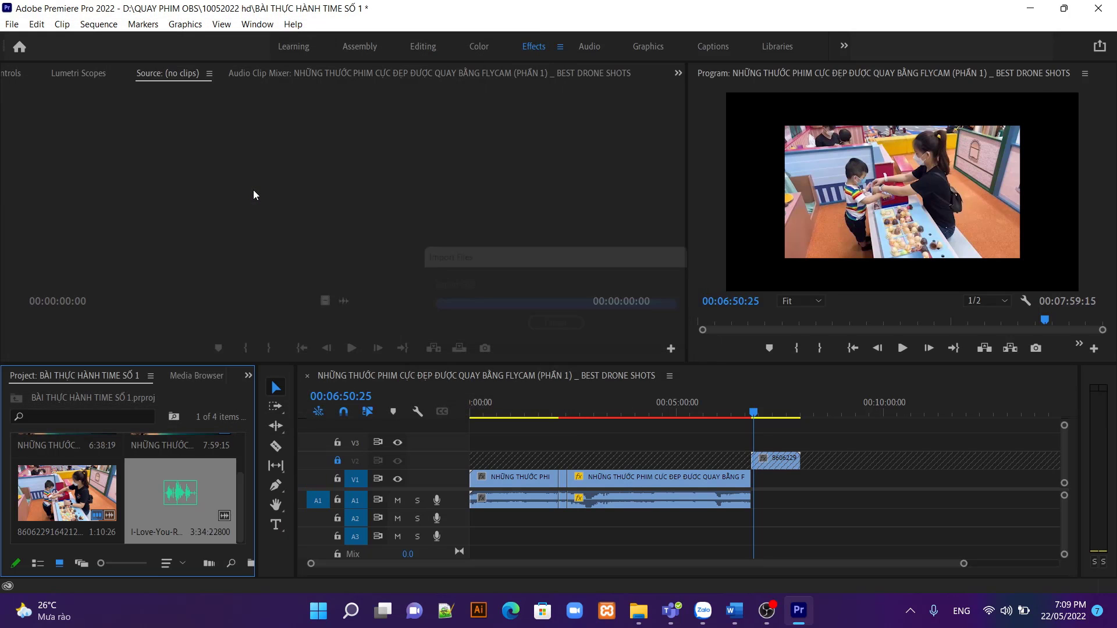
pyautogui.moveTo(181, 459); pyautogui.dragTo(762, 520)
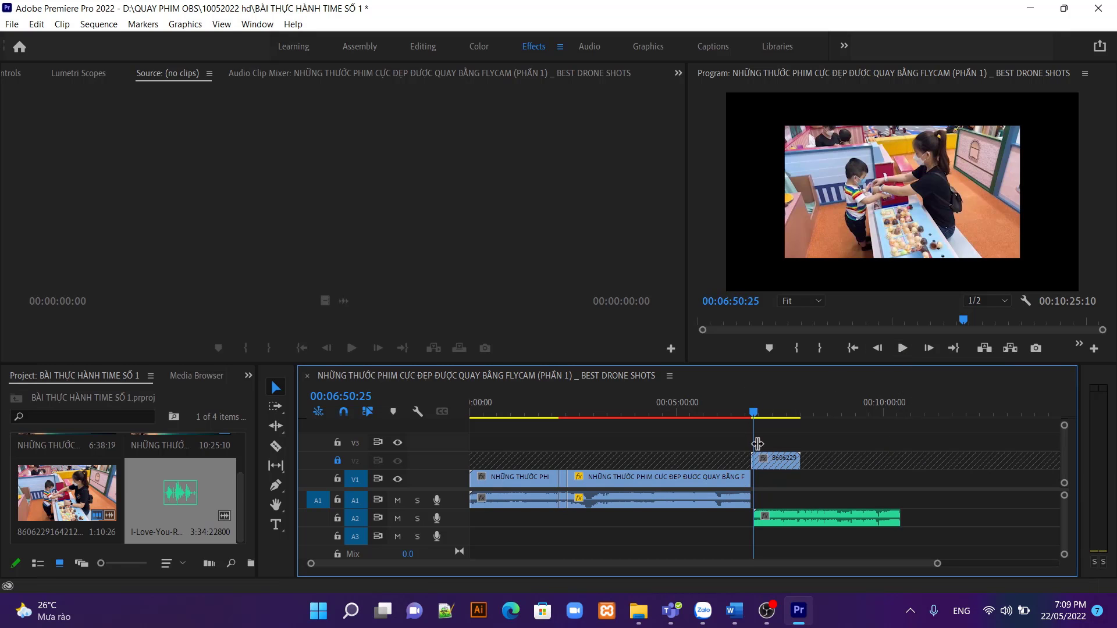
pyautogui.click(751, 414)
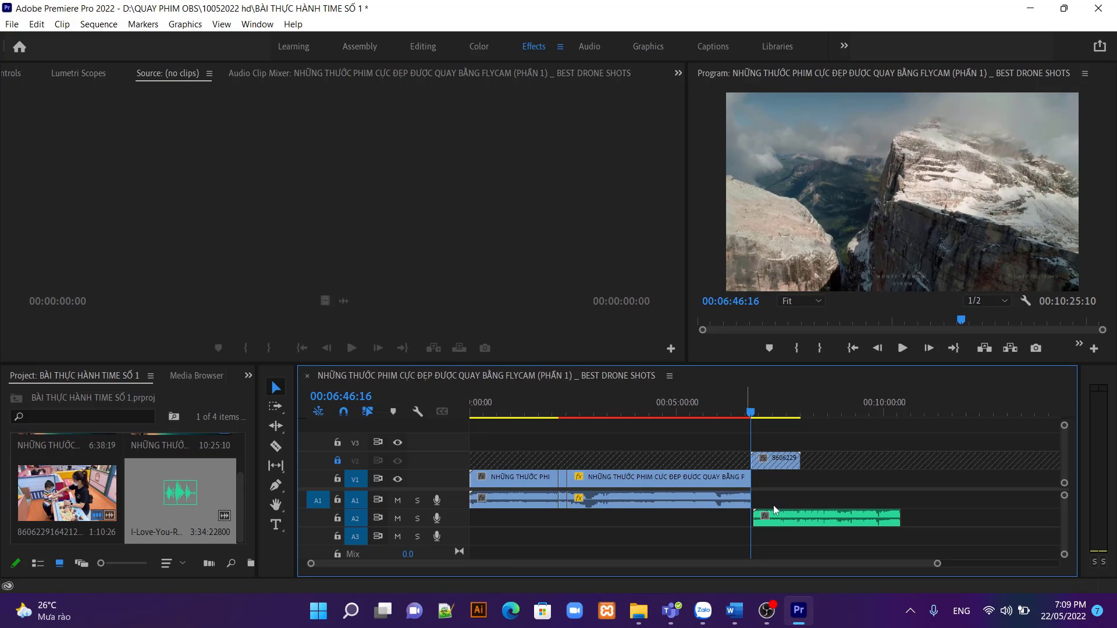
pyautogui.moveTo(773, 513); pyautogui.dragTo(769, 512)
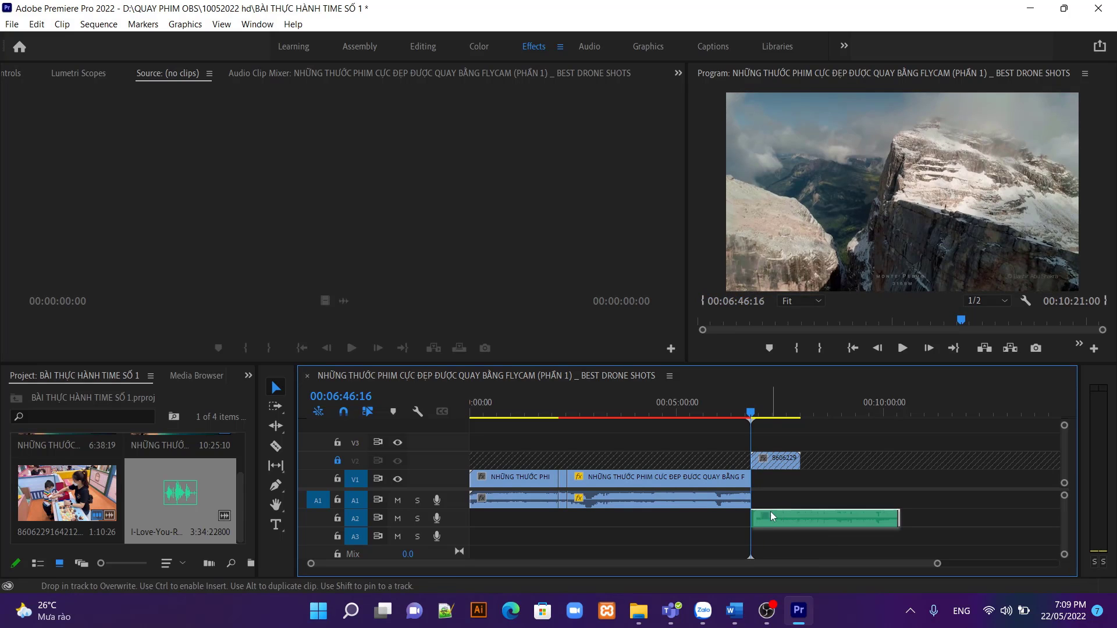
# Unlock track V2 and split both the short clip and the A2 music at about 00:07:14:16.
pyautogui.click(902, 348)
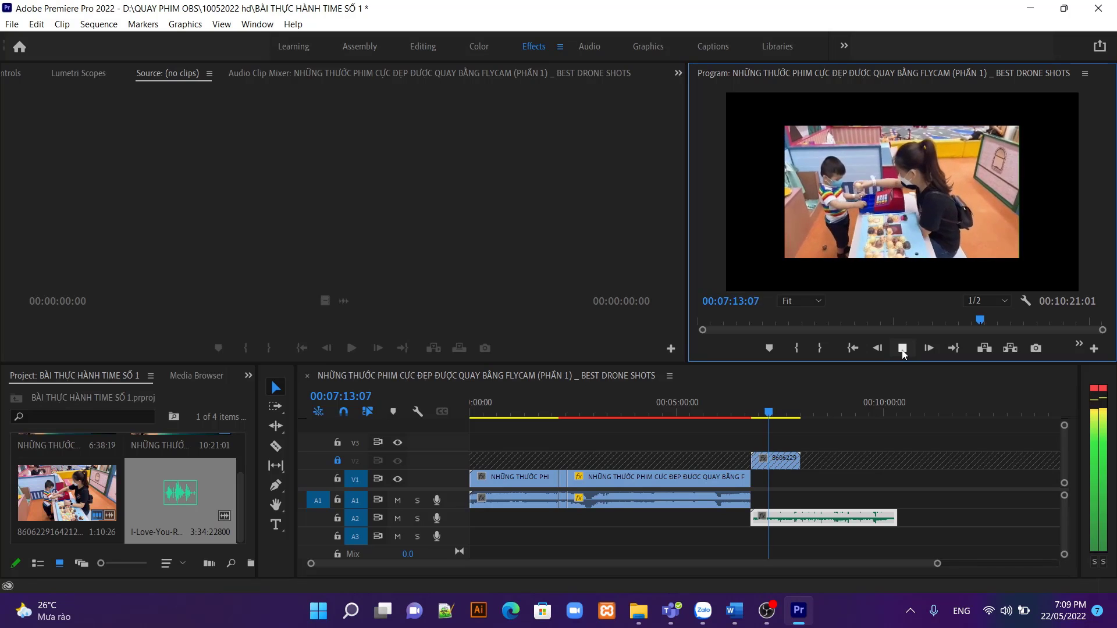
pyautogui.click(902, 349)
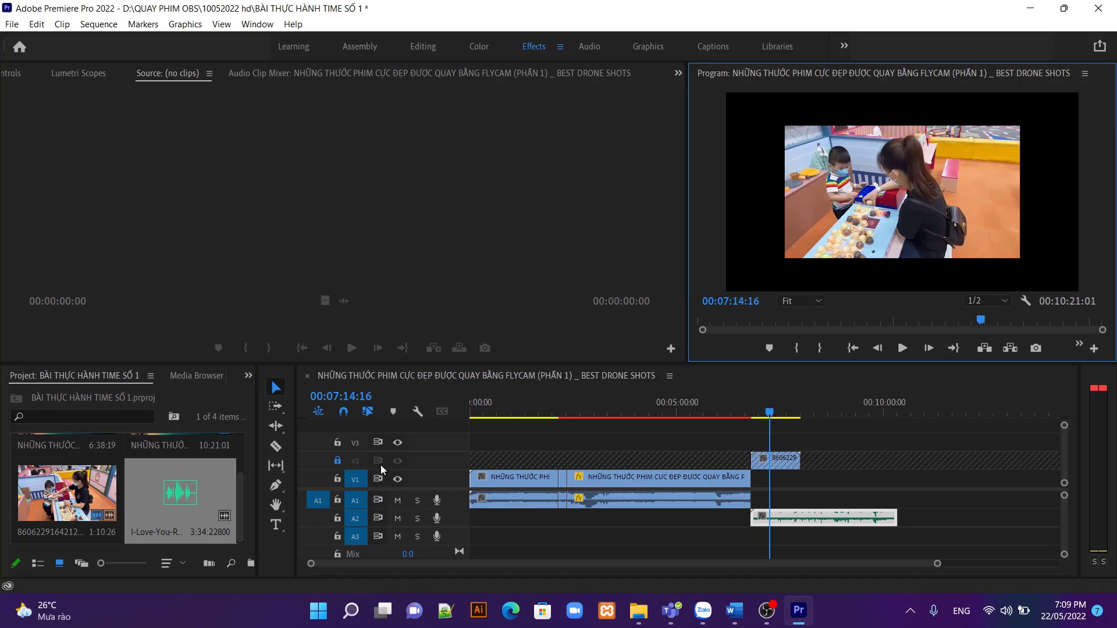
pyautogui.click(277, 446)
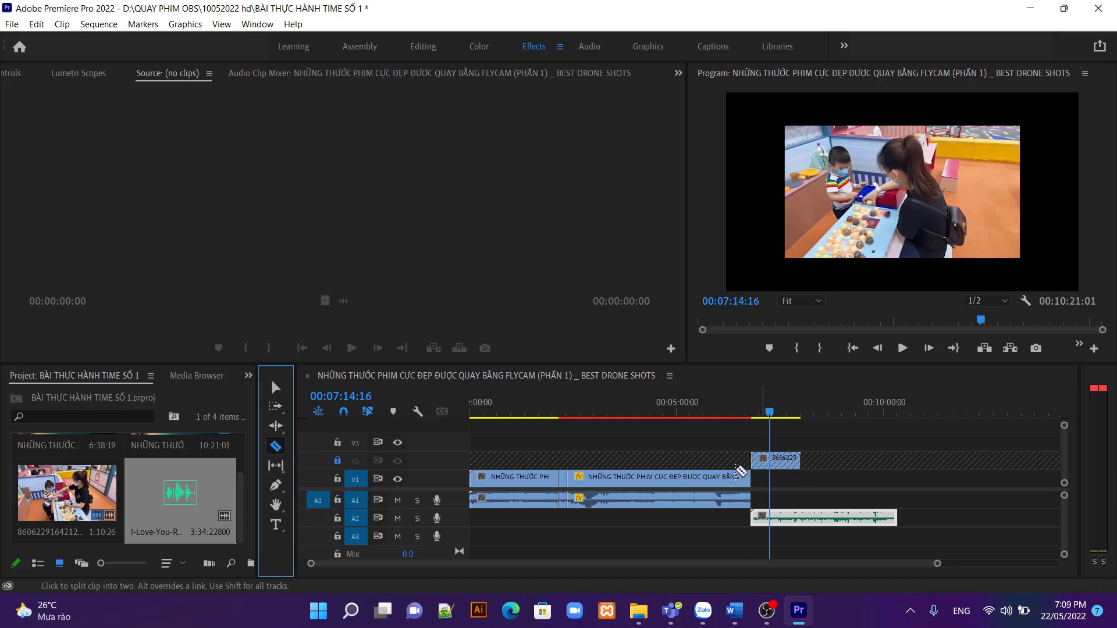
pyautogui.click(338, 460)
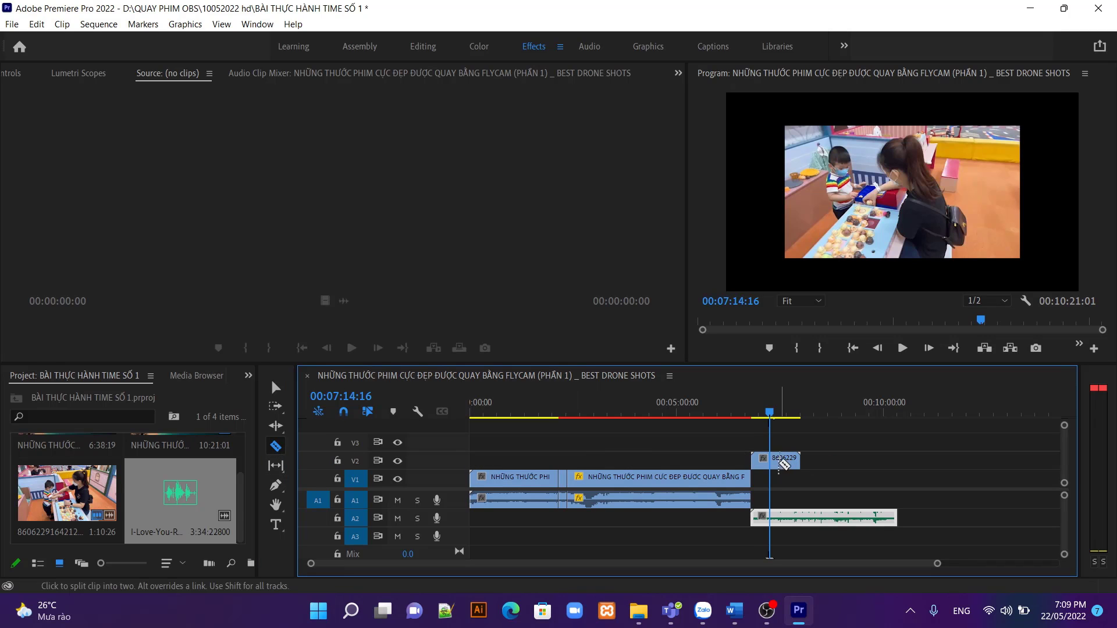
pyautogui.click(774, 460)
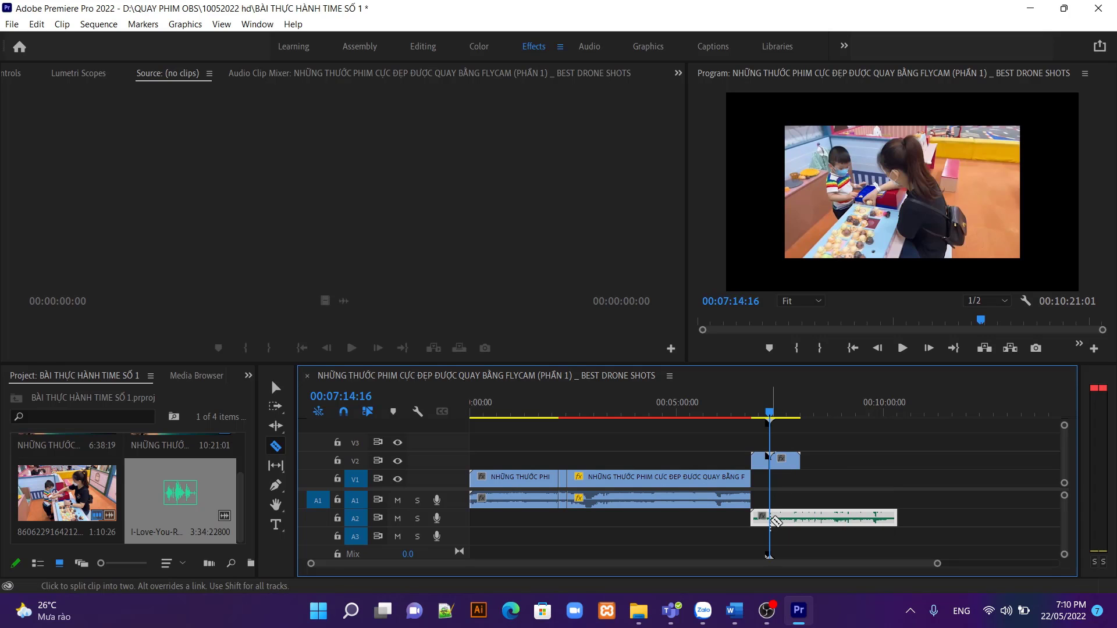
pyautogui.click(775, 520)
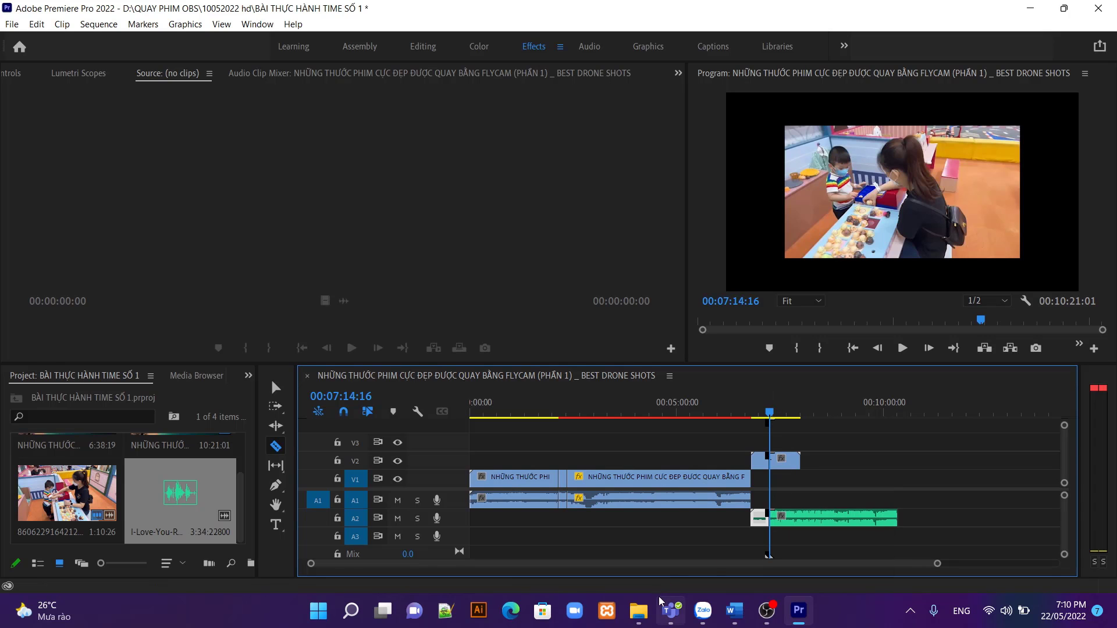
# Set the second part of the short V2 clip to 30% speed with Optical Flow time interpolation.
pyautogui.click(276, 387)
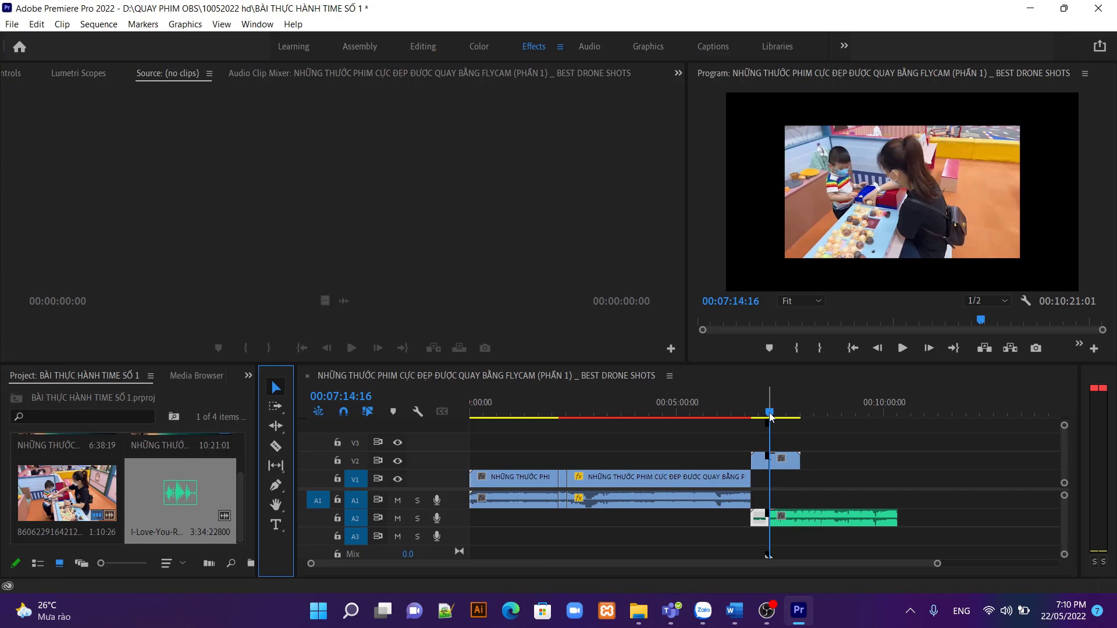
pyautogui.click(783, 464)
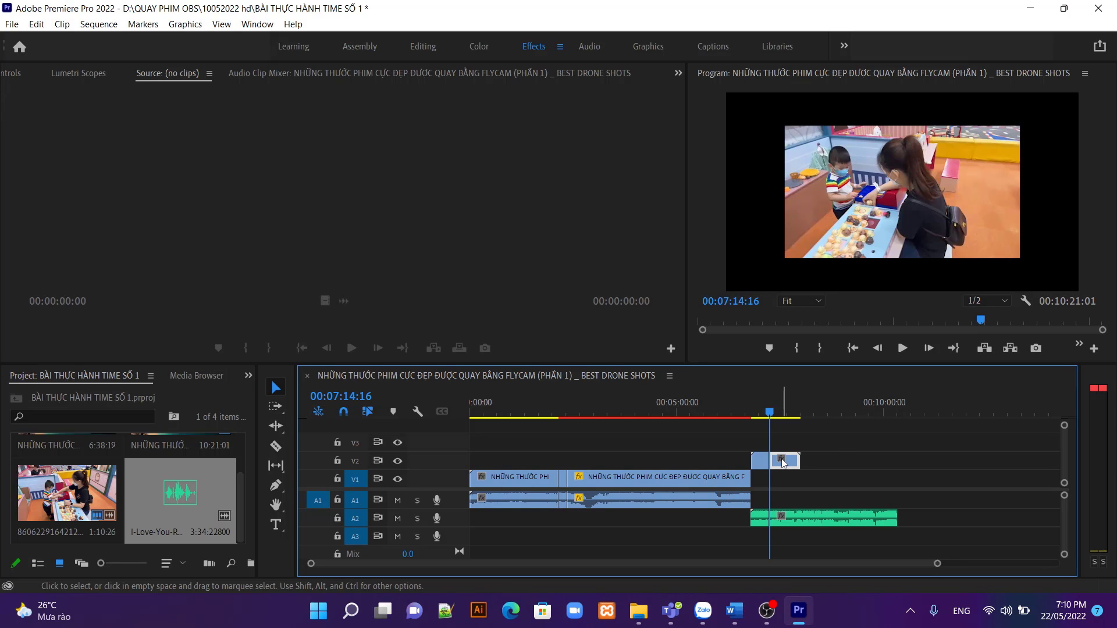
pyautogui.click(783, 463)
pyautogui.click(792, 448)
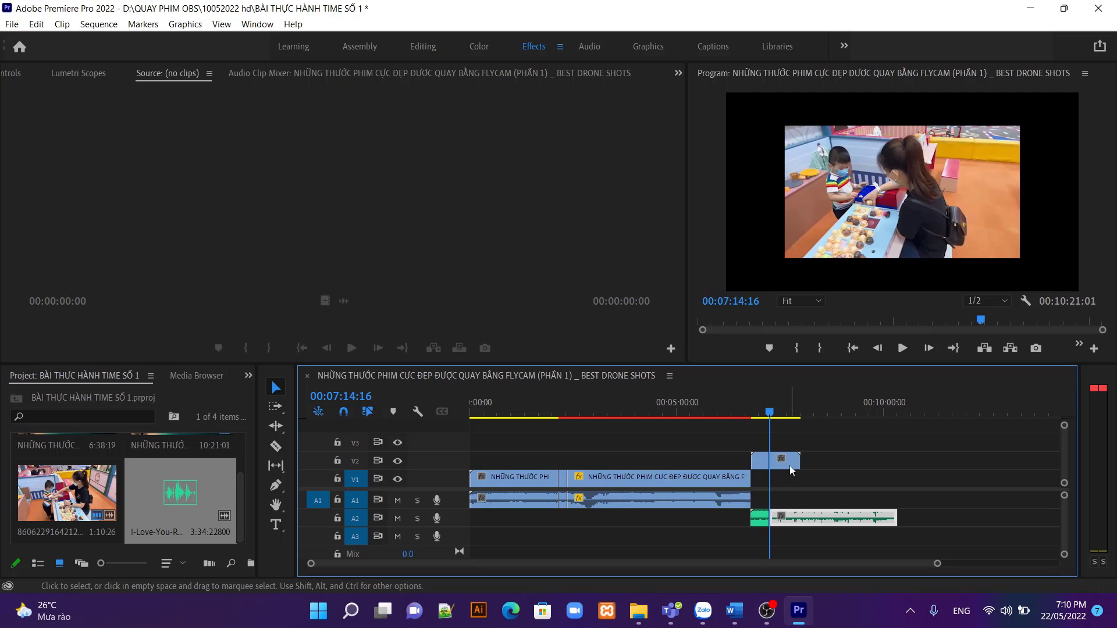
pyautogui.rightClick(791, 470)
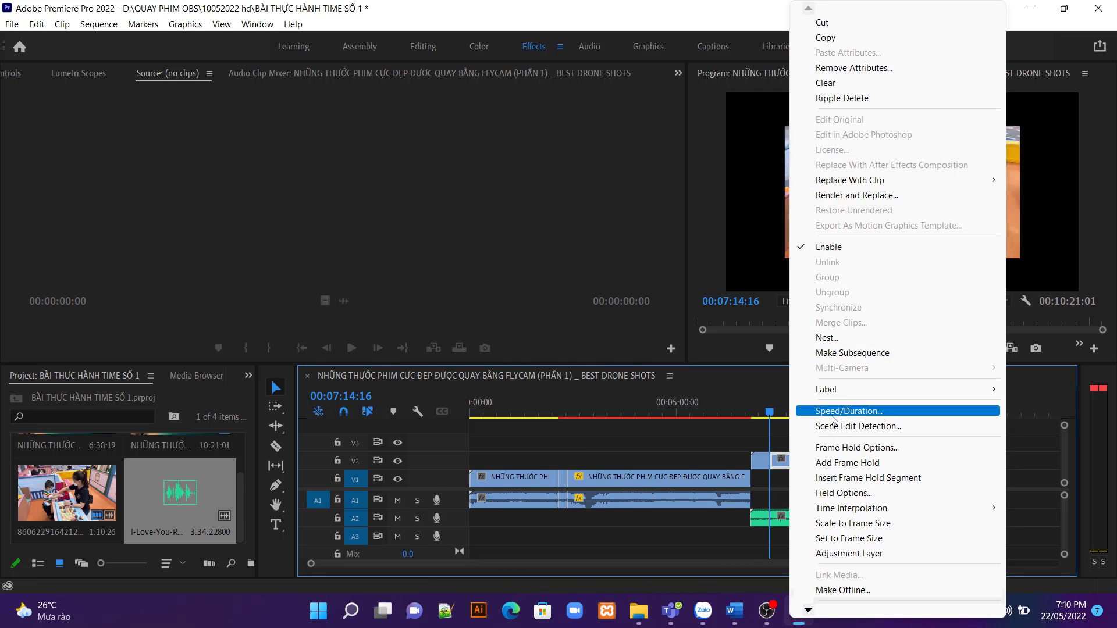
pyautogui.click(831, 413)
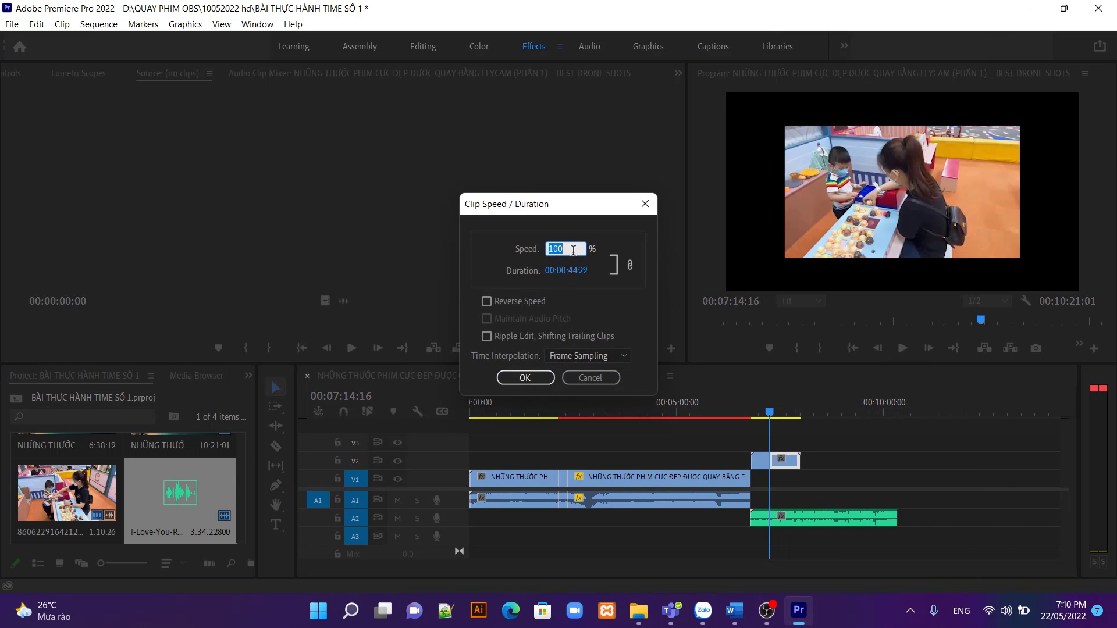
pyautogui.write('30')
pyautogui.click(587, 355)
pyautogui.click(580, 401)
pyautogui.click(525, 378)
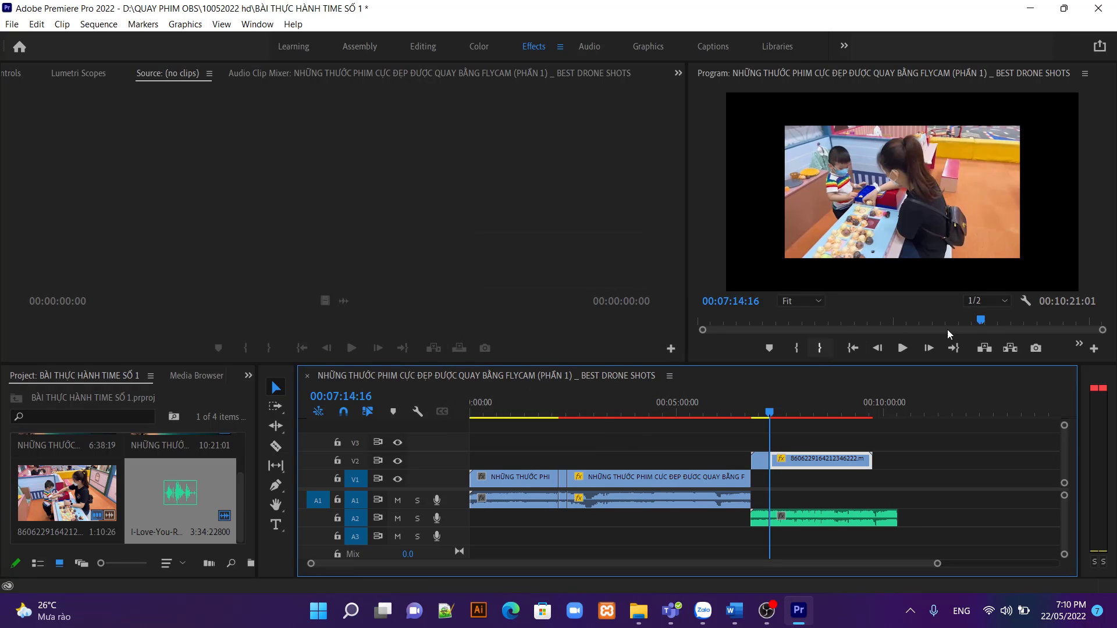
# Play the slowed part of the V2 clip with the music, and return the playhead to about 00:07:13:20.
pyautogui.click(903, 348)
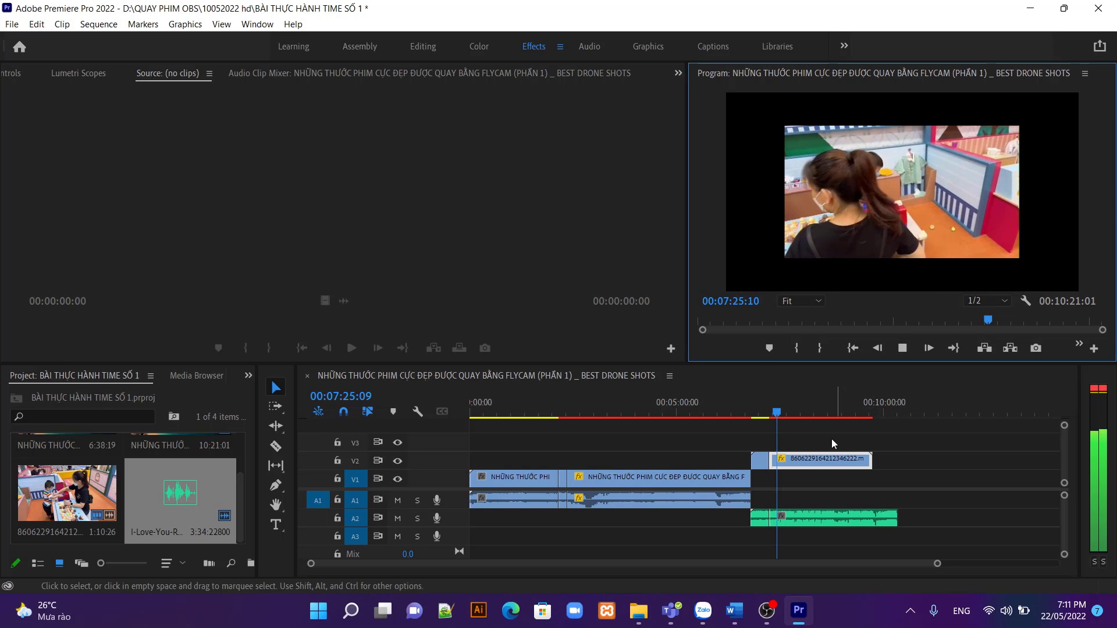
pyautogui.click(776, 417)
pyautogui.click(768, 414)
pyautogui.click(903, 348)
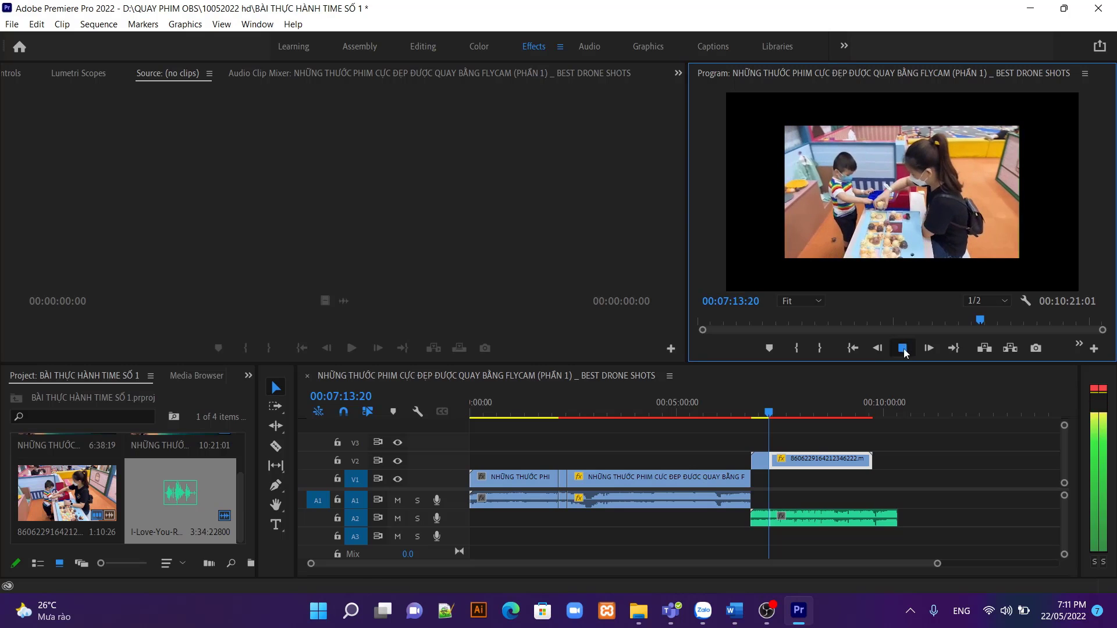
pyautogui.click(903, 348)
# Set the second part of the V2 clip to 50% speed and play it from about 00:07:13:20.
pyautogui.click(812, 466)
pyautogui.rightClick(813, 466)
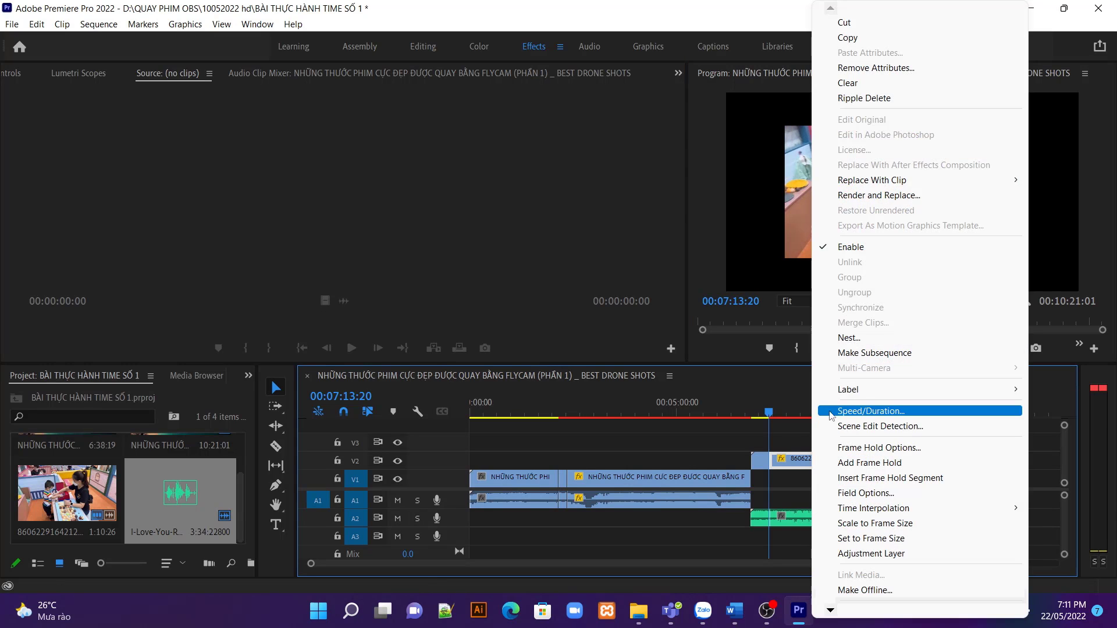
pyautogui.click(806, 467)
pyautogui.rightClick(806, 467)
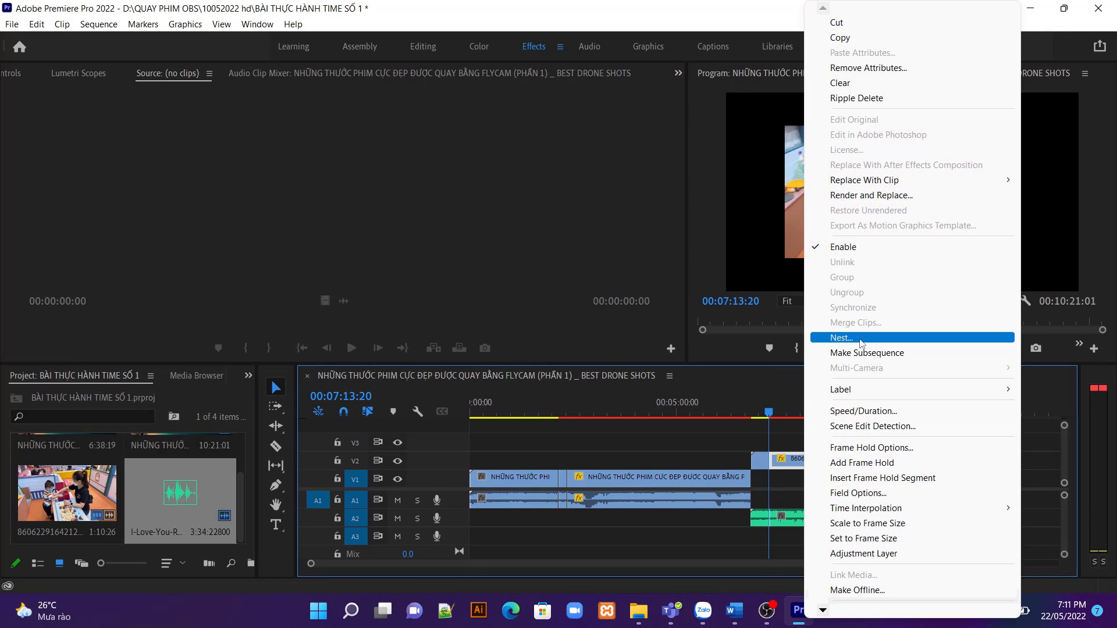
pyautogui.click(873, 410)
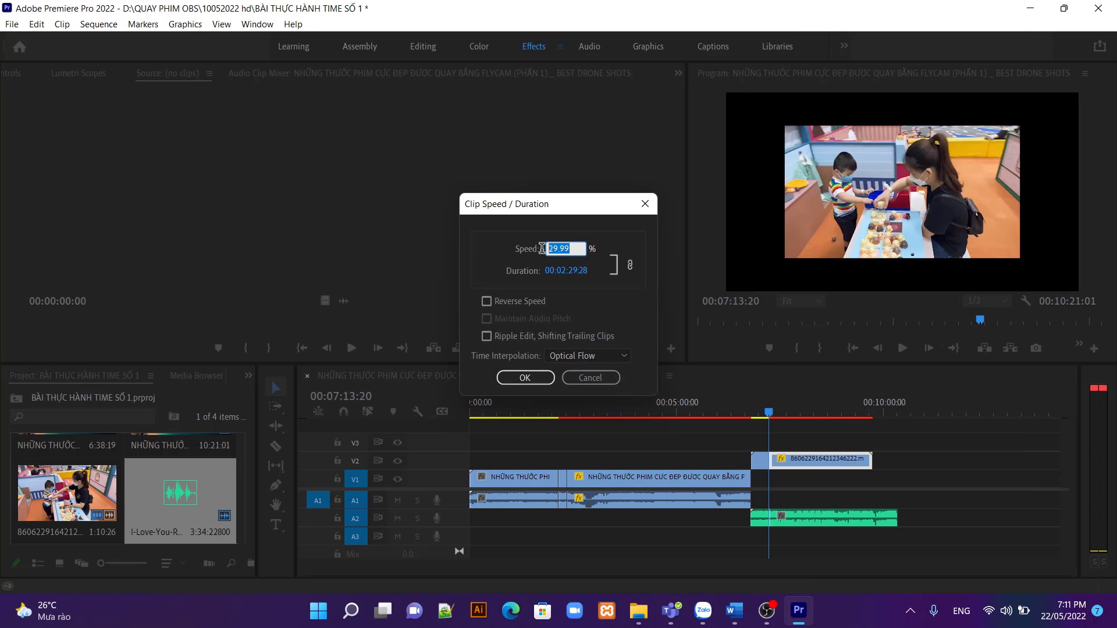
pyautogui.write('50')
pyautogui.click(521, 375)
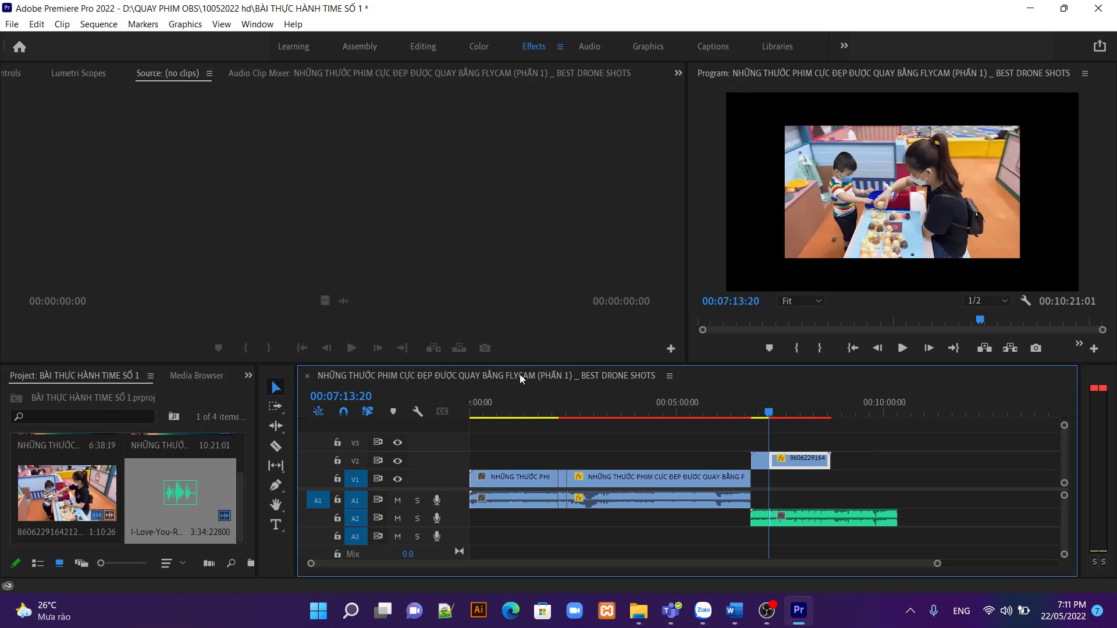
pyautogui.click(902, 348)
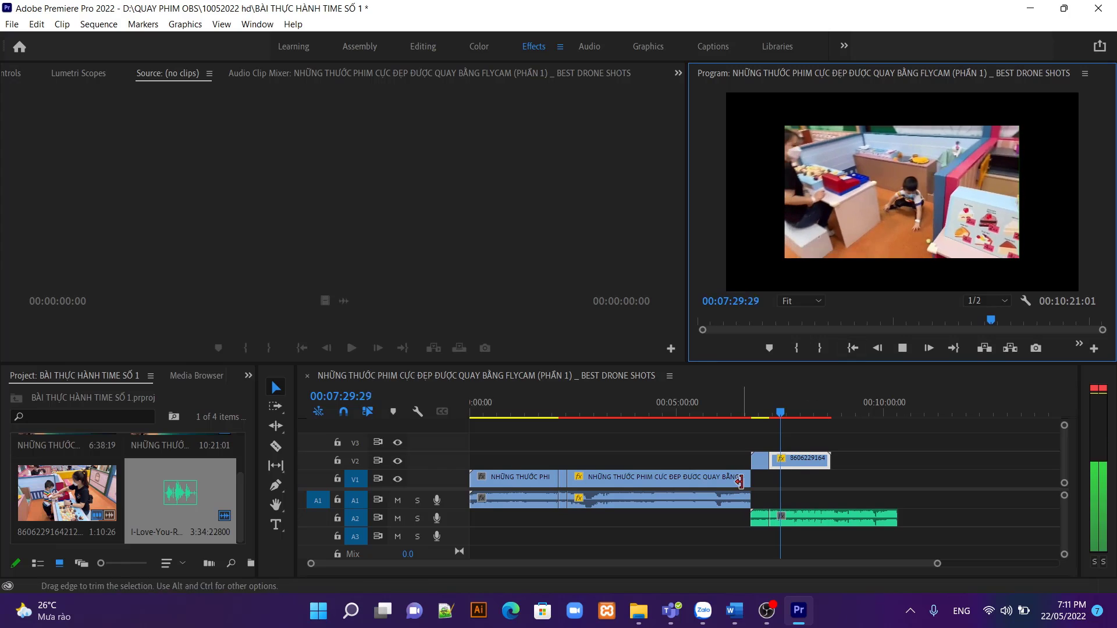
pyautogui.click(903, 348)
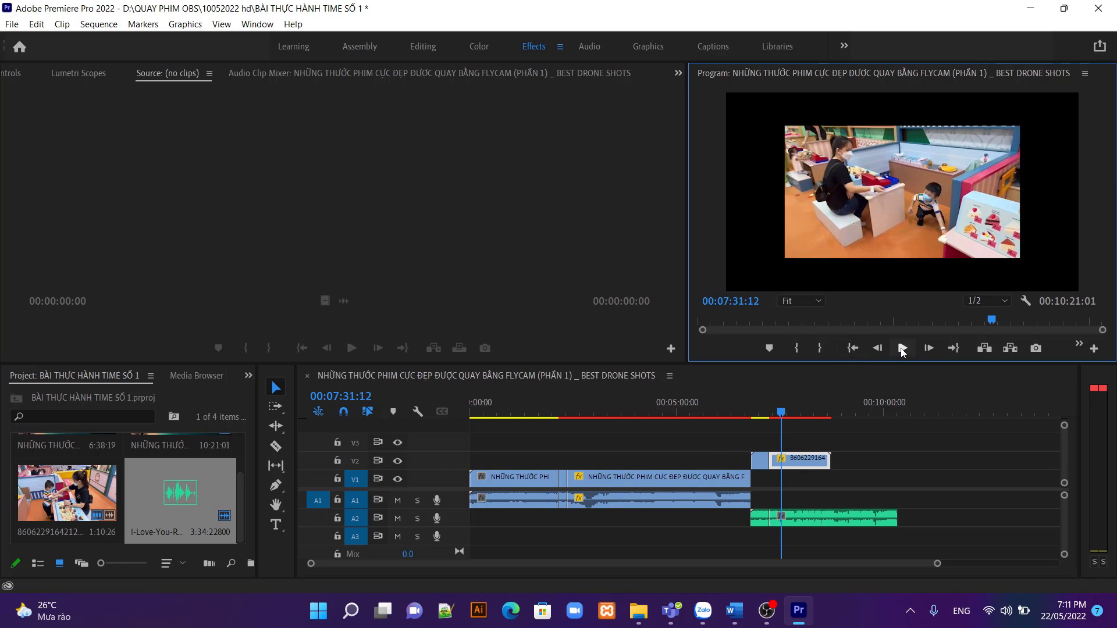
# Turn on video thumbnails in the timeline and enlarge track V2 so its clips show them.
pyautogui.click(418, 412)
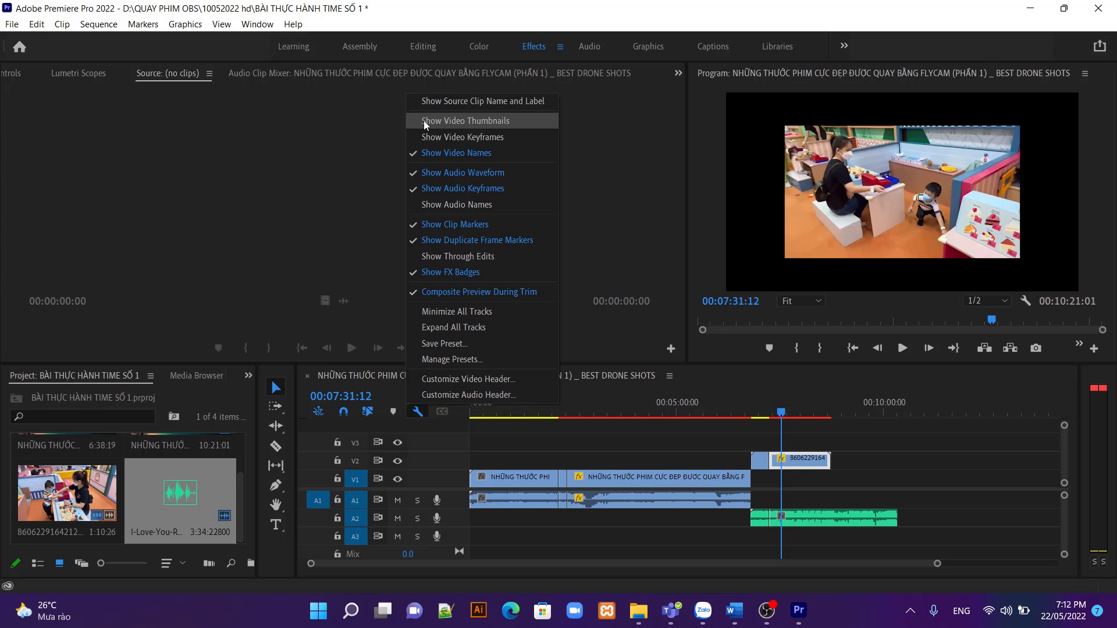
pyautogui.click(814, 462)
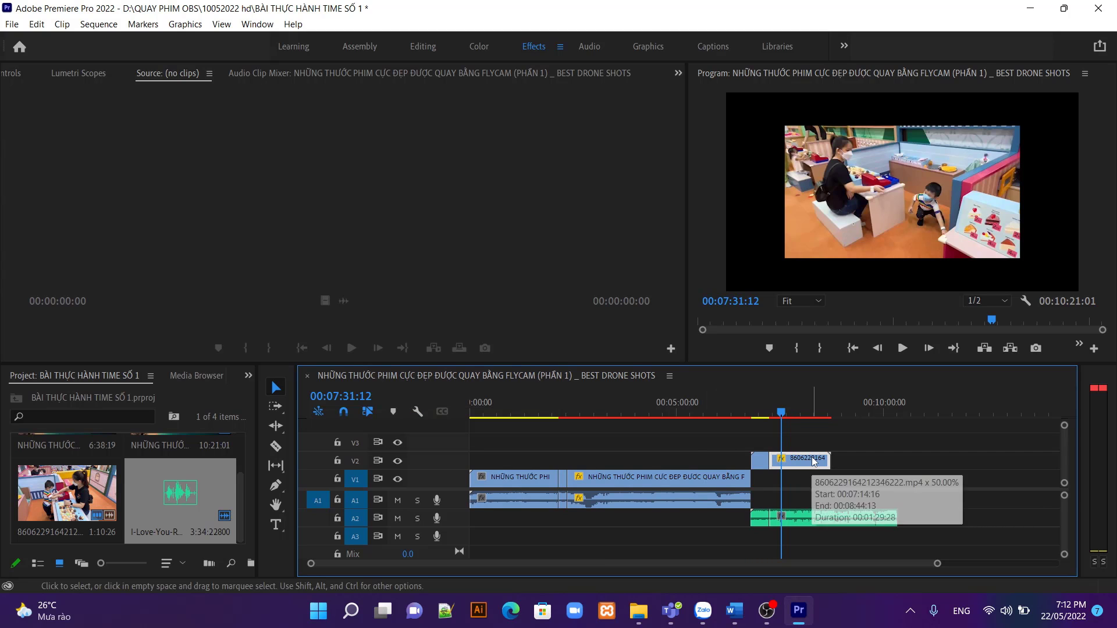
pyautogui.click(417, 412)
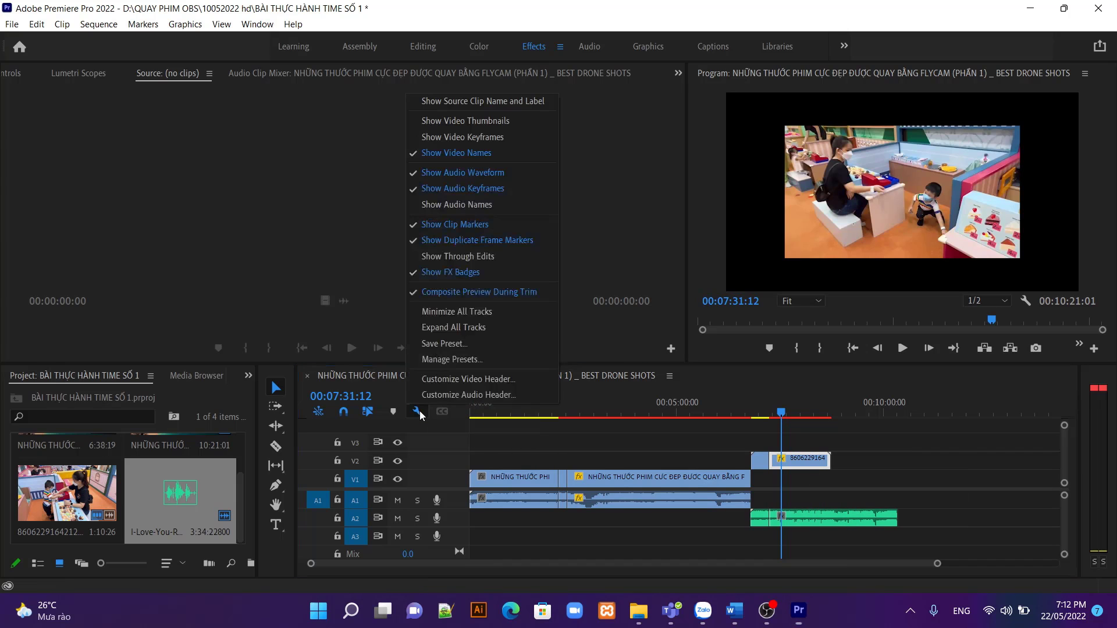
pyautogui.click(473, 121)
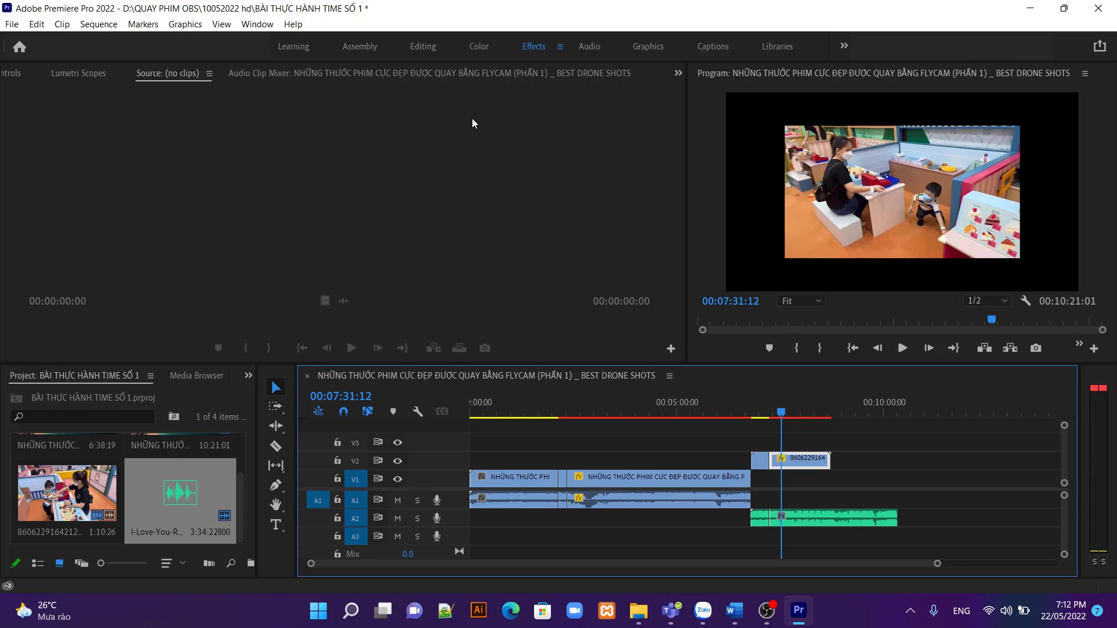
pyautogui.click(357, 462)
pyautogui.scroll(3, 357, 461)
pyautogui.scroll(2, 357, 460)
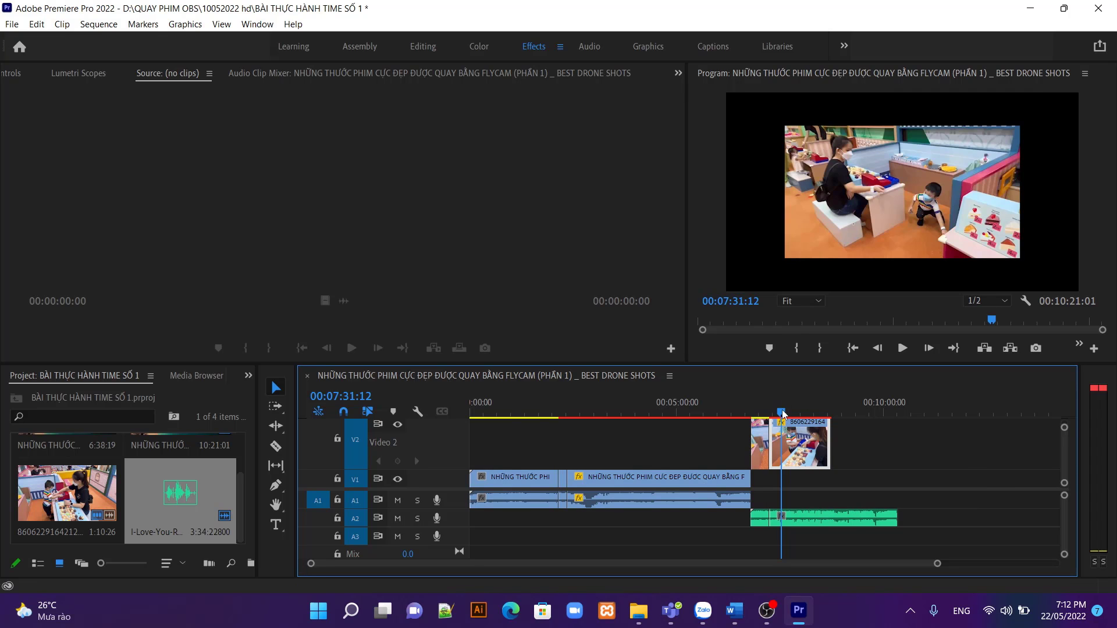
pyautogui.moveTo(783, 414); pyautogui.dragTo(782, 416)
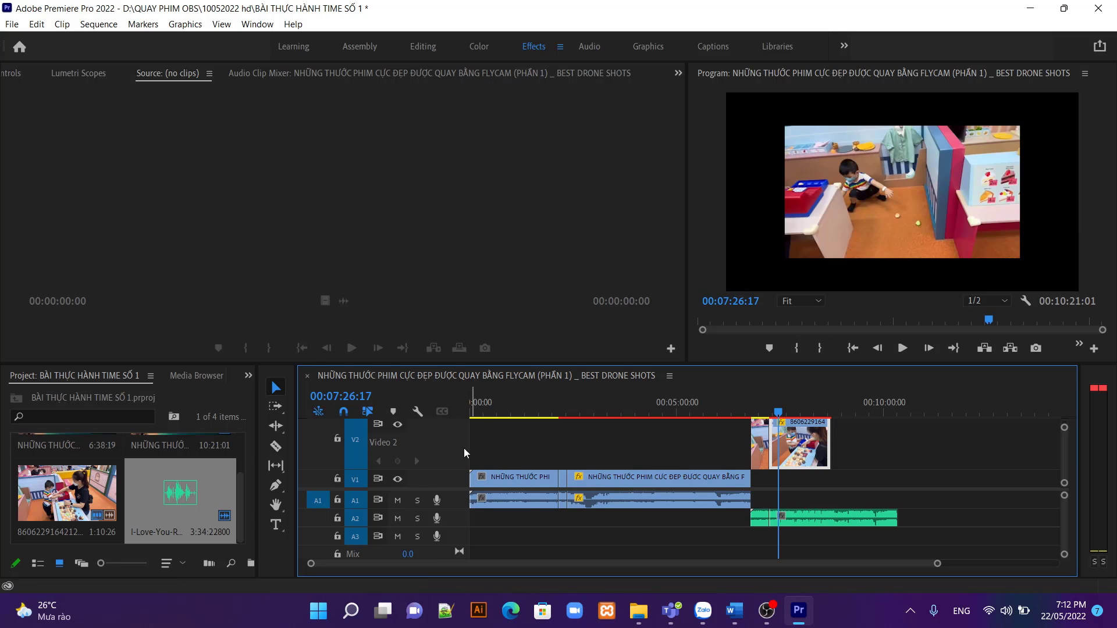
pyautogui.click(420, 412)
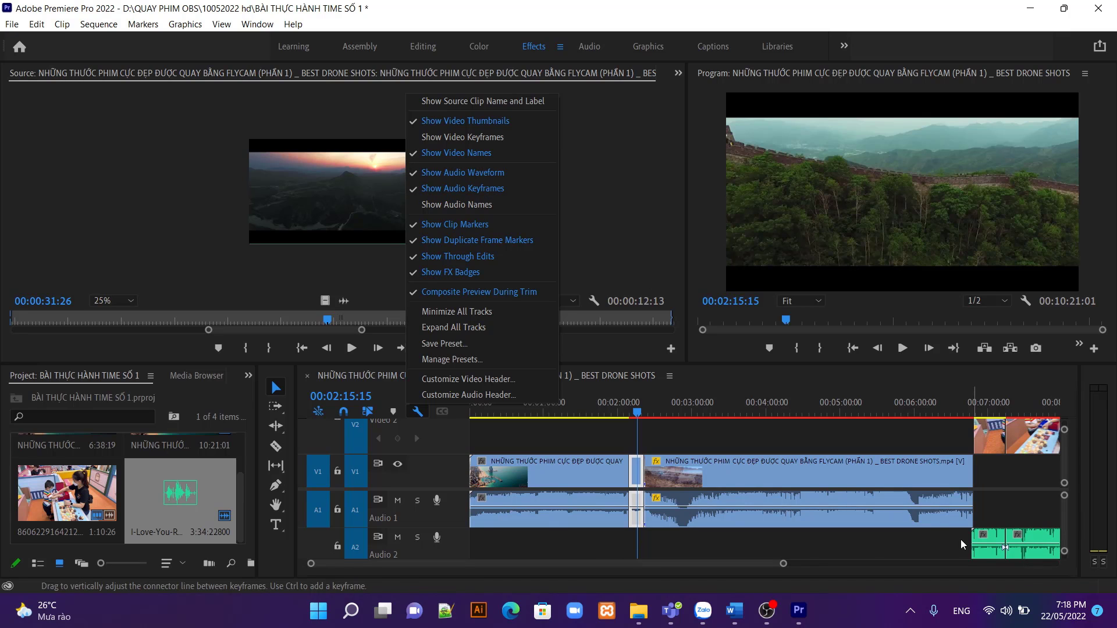
pyautogui.click(739, 518)
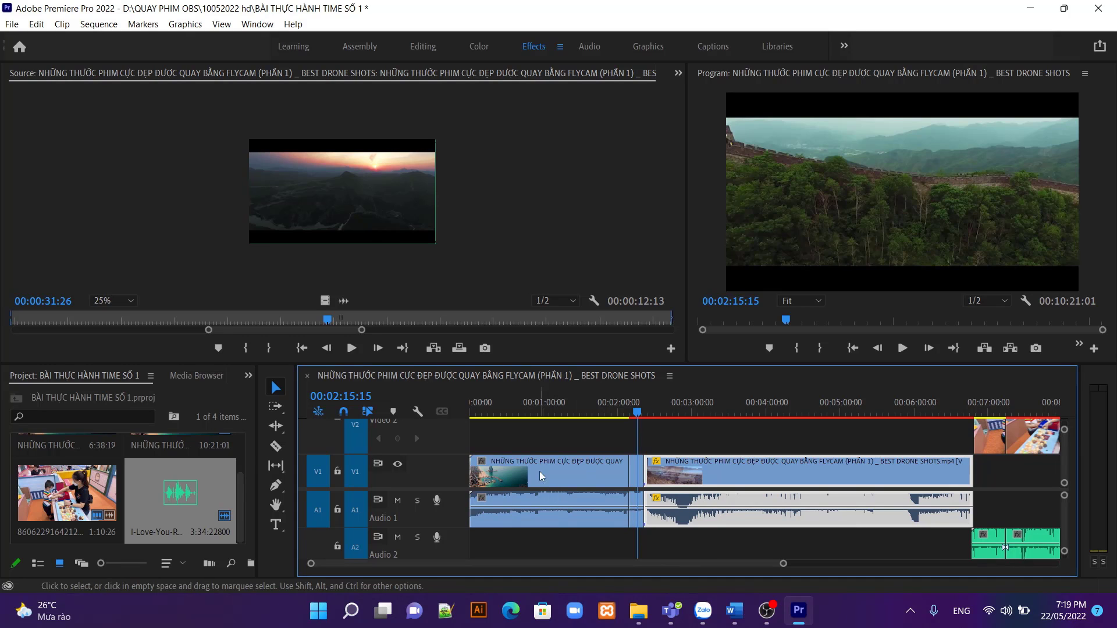
# Hide the audio waveforms on the timeline clips, and turn them back on.
pyautogui.click(416, 412)
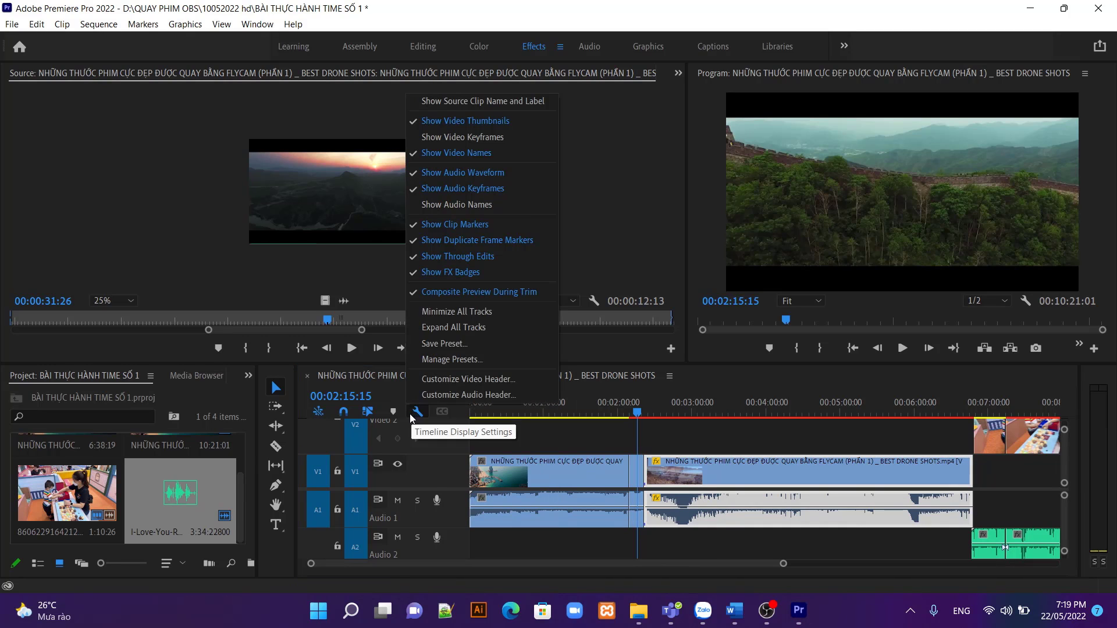
pyautogui.click(439, 174)
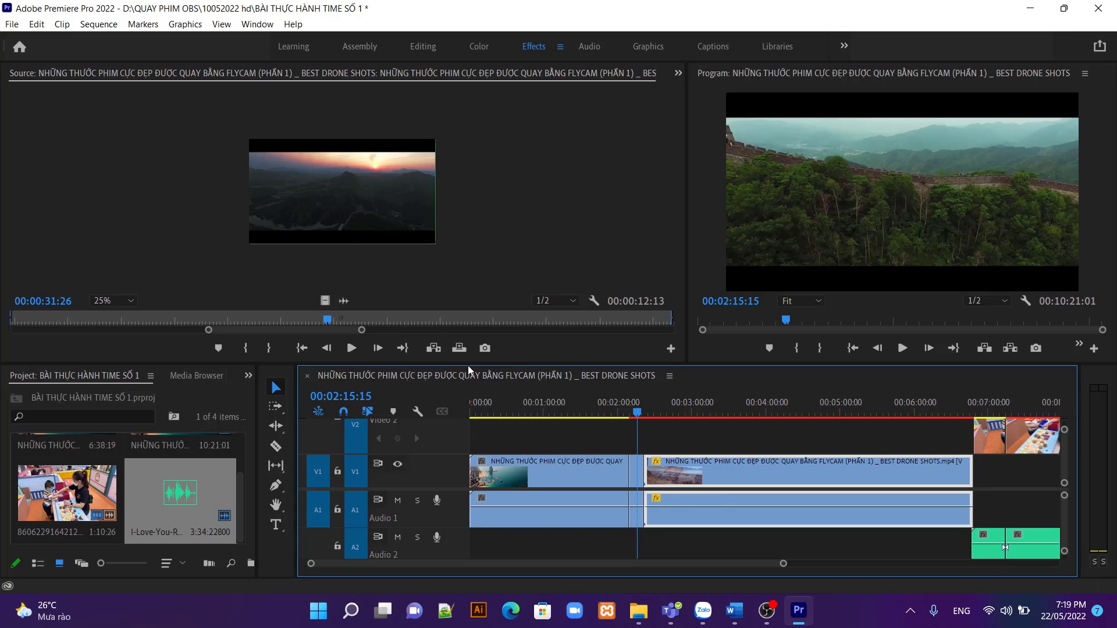
pyautogui.click(424, 414)
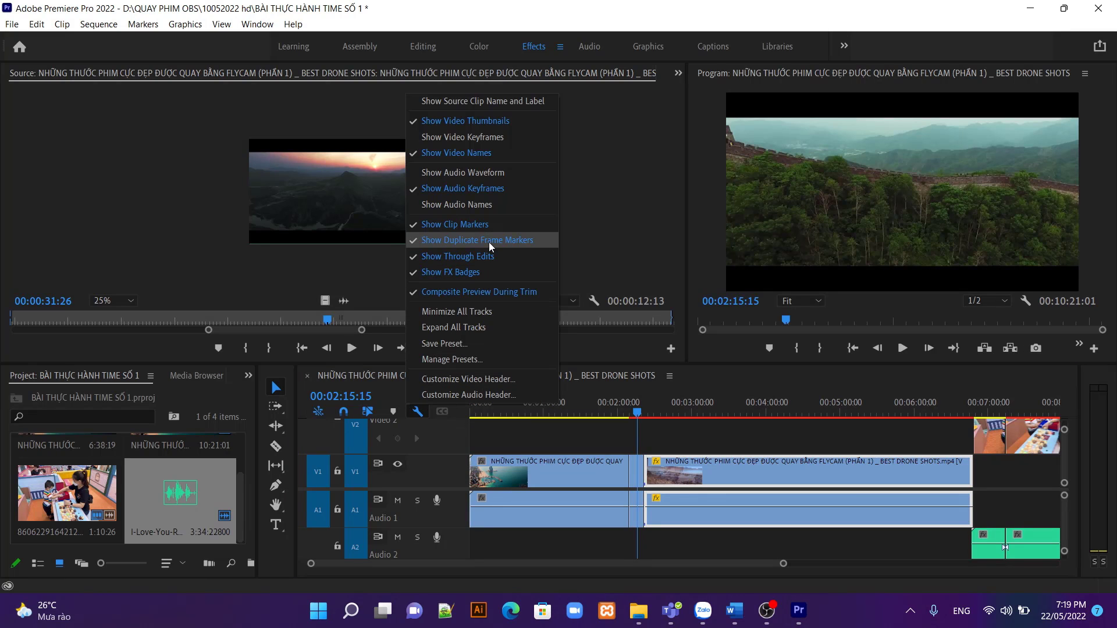
pyautogui.click(466, 172)
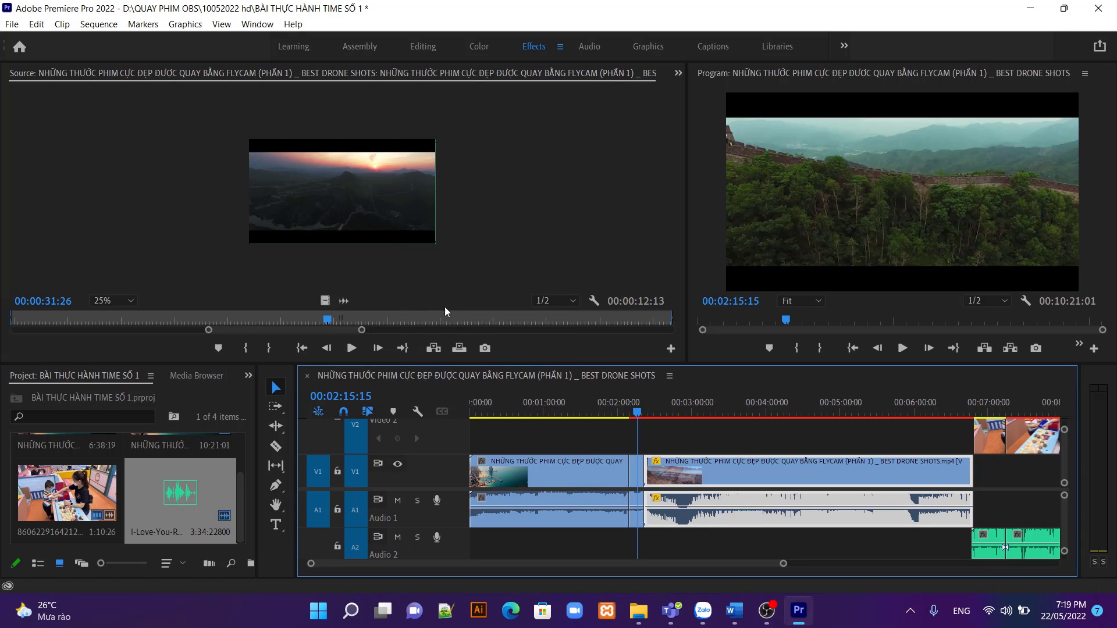
pyautogui.rightClick(647, 396)
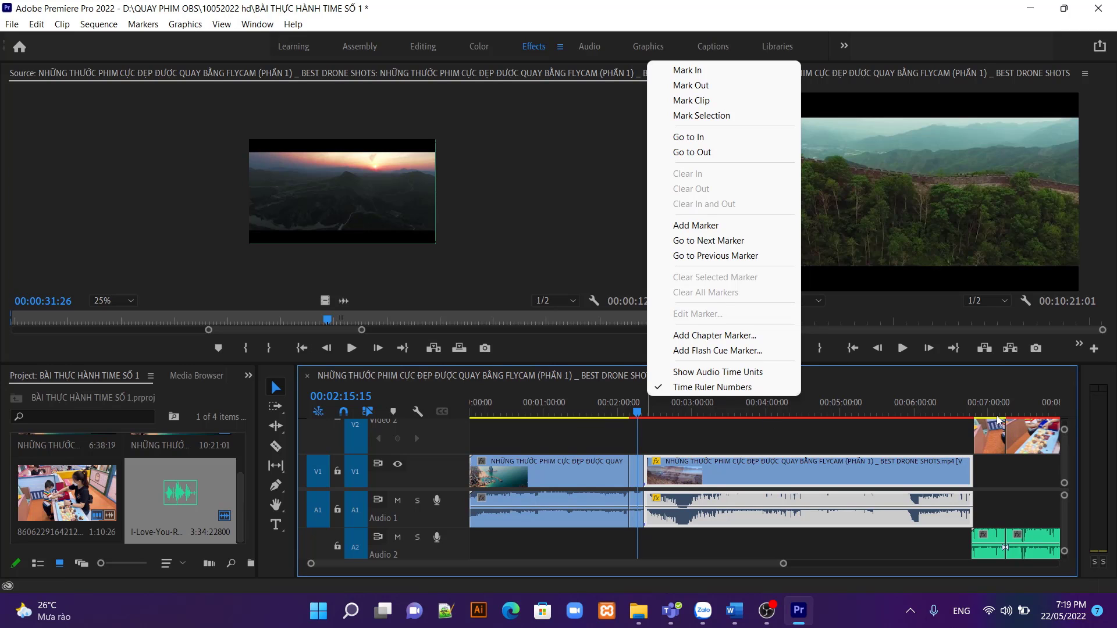
pyautogui.click(520, 351)
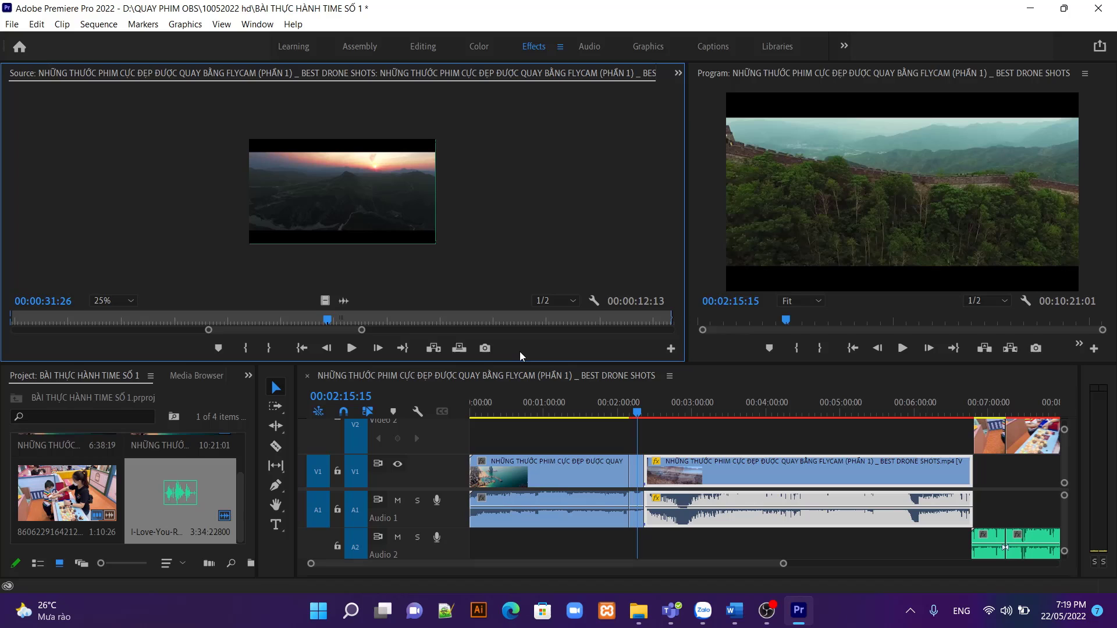
pyautogui.click(558, 516)
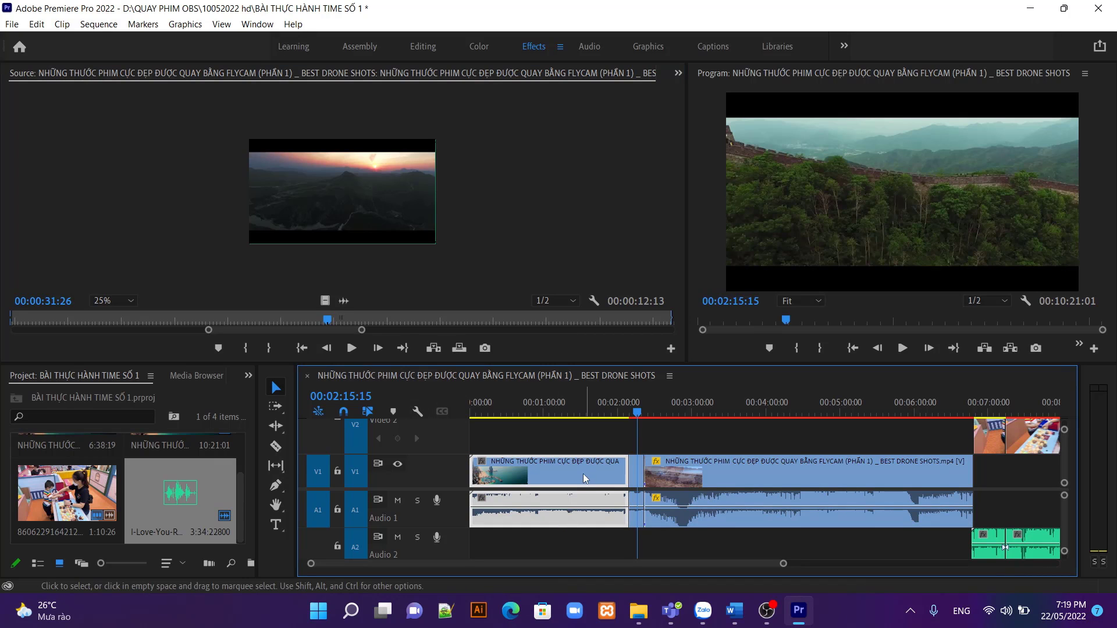
pyautogui.click(418, 411)
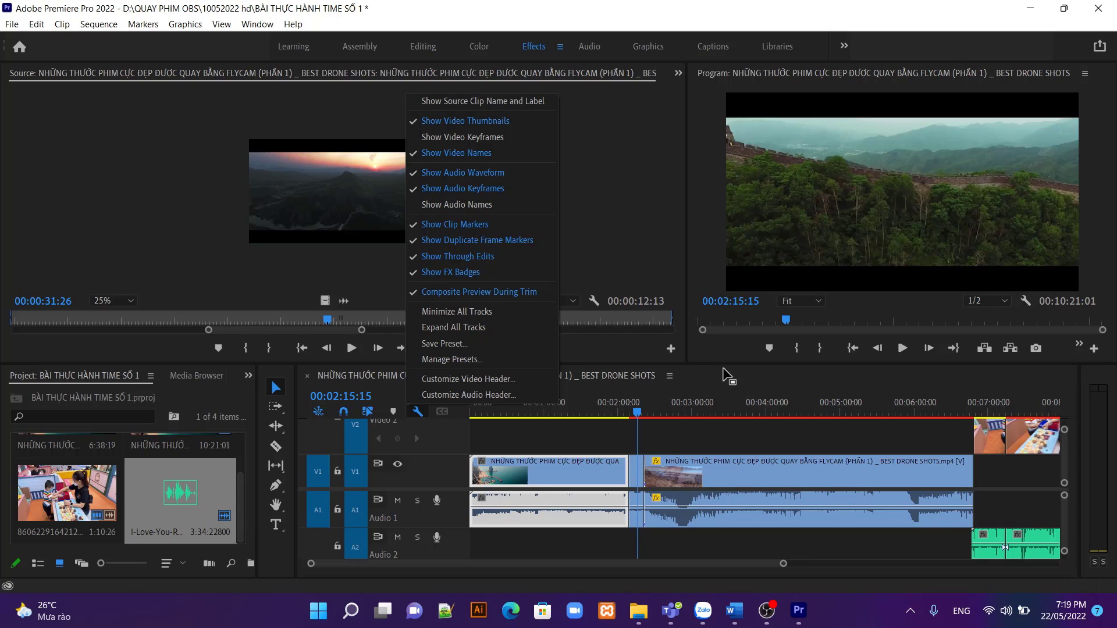
pyautogui.click(751, 382)
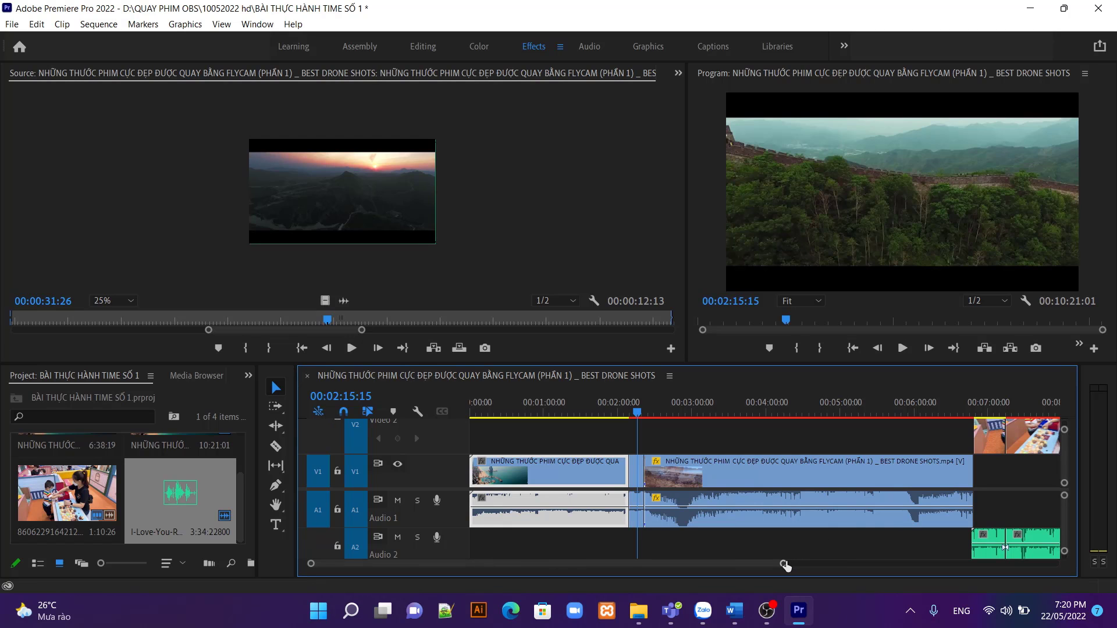
pyautogui.moveTo(784, 567); pyautogui.dragTo(1025, 589)
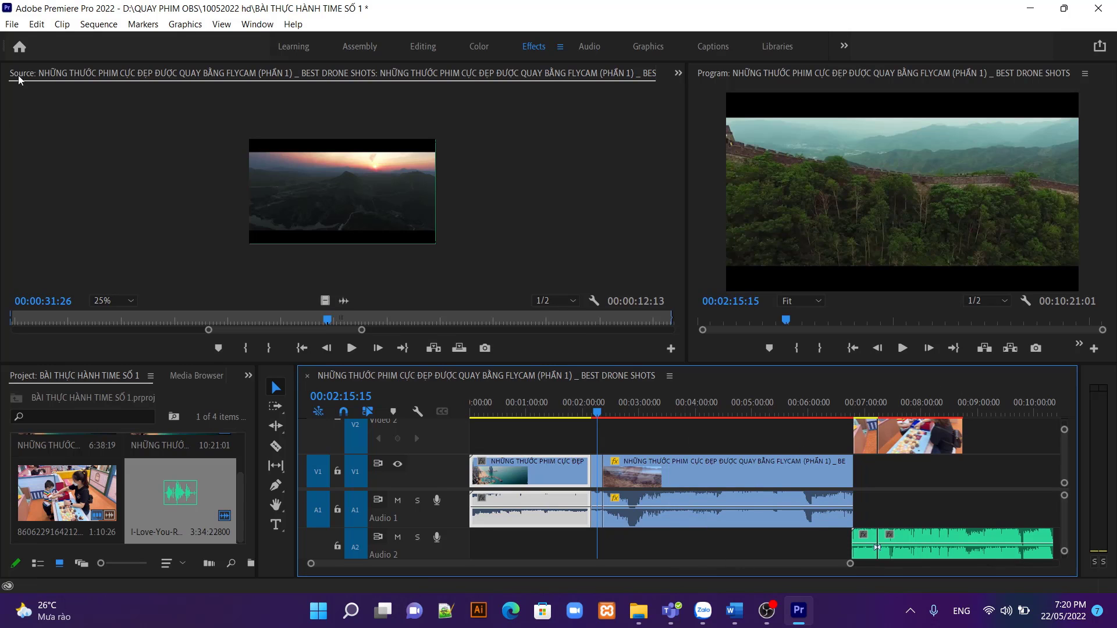
# Export the sequence as H.264 media using the High Quality 1080p HD preset, with video and audio included.
pyautogui.click(14, 23)
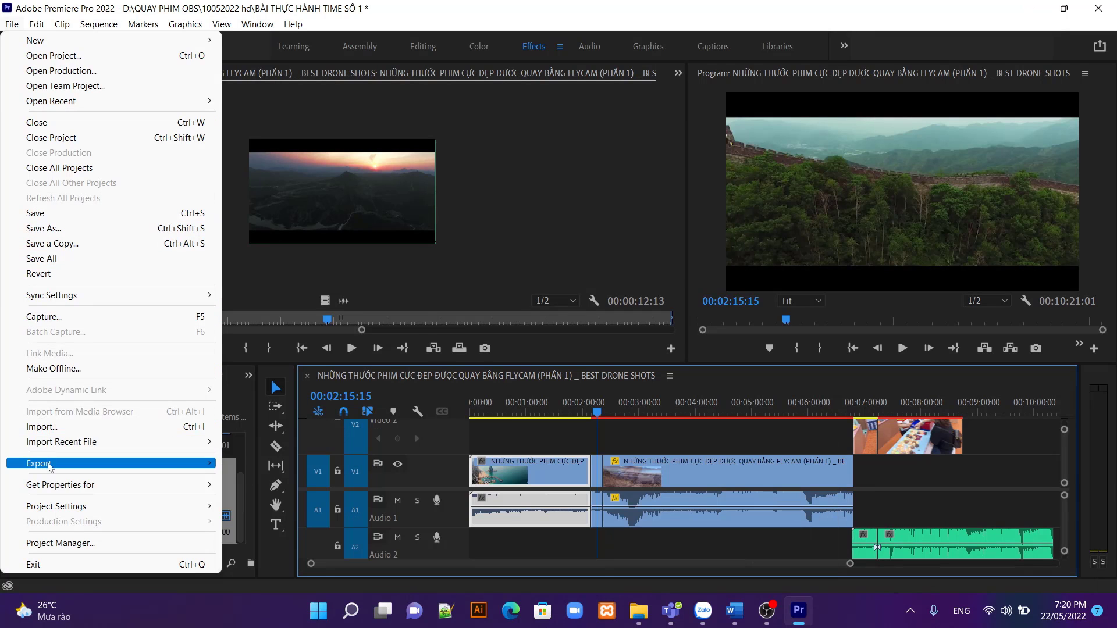
pyautogui.moveTo(49, 464)
pyautogui.click(267, 300)
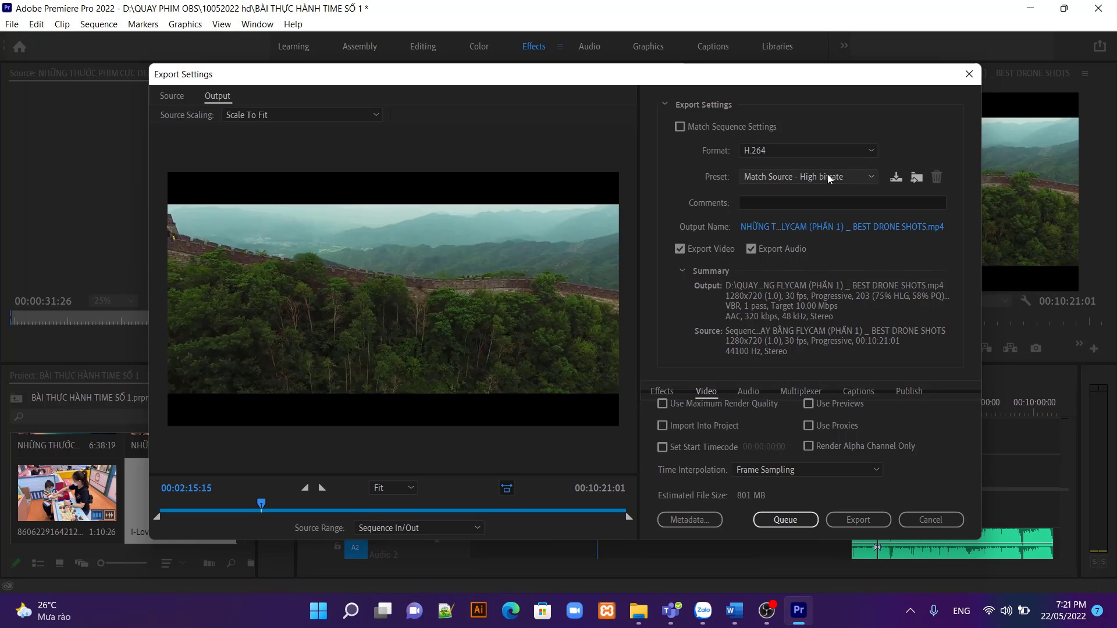
pyautogui.click(828, 174)
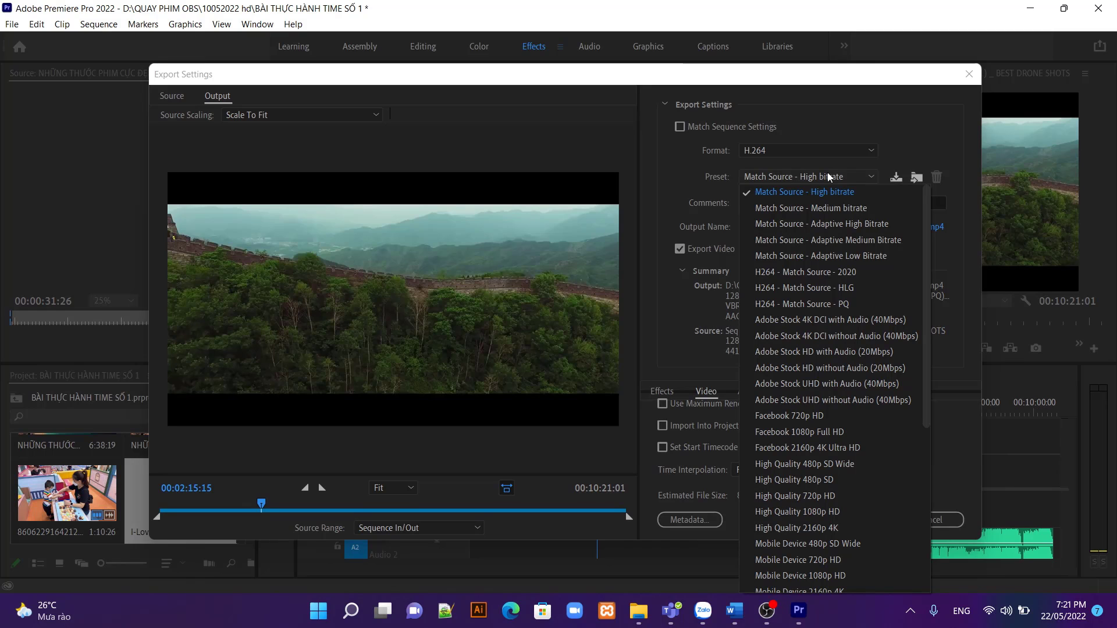
pyautogui.click(794, 511)
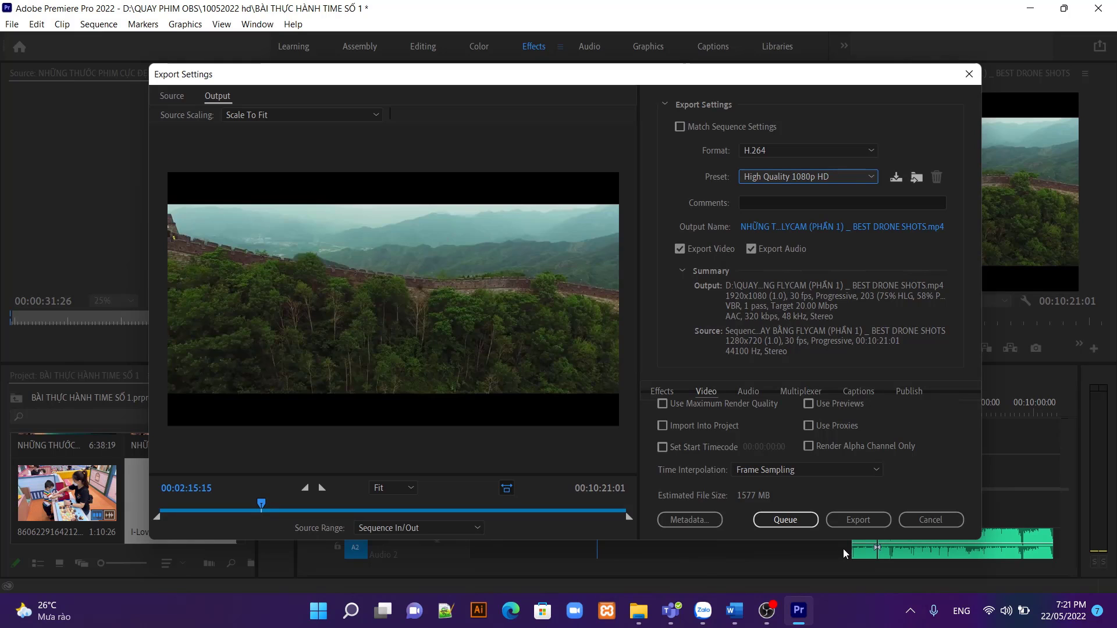
pyautogui.click(859, 514)
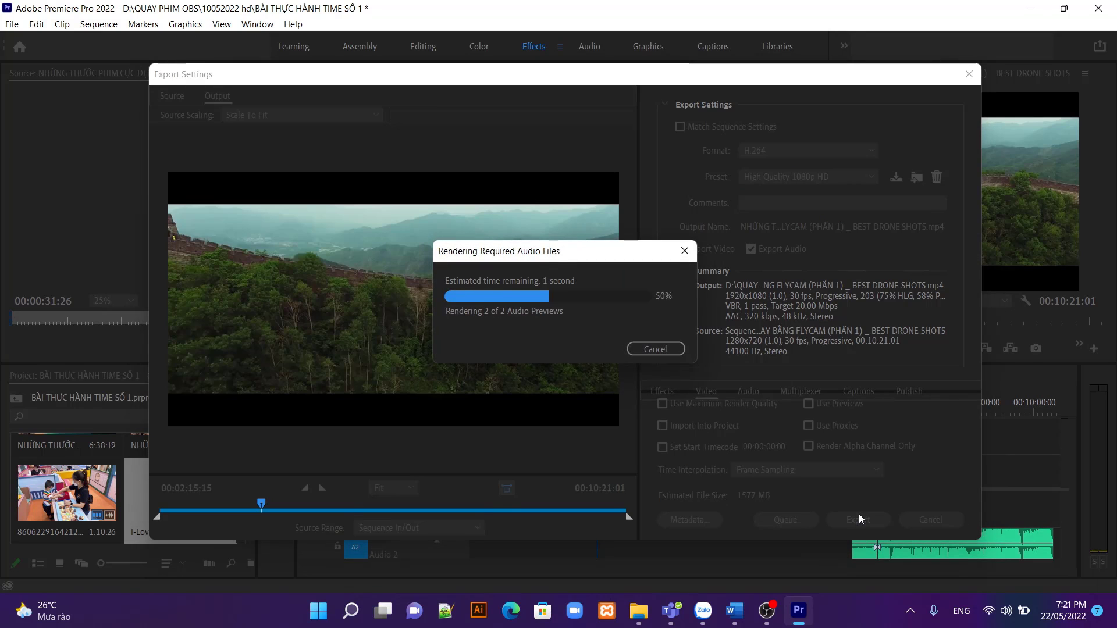